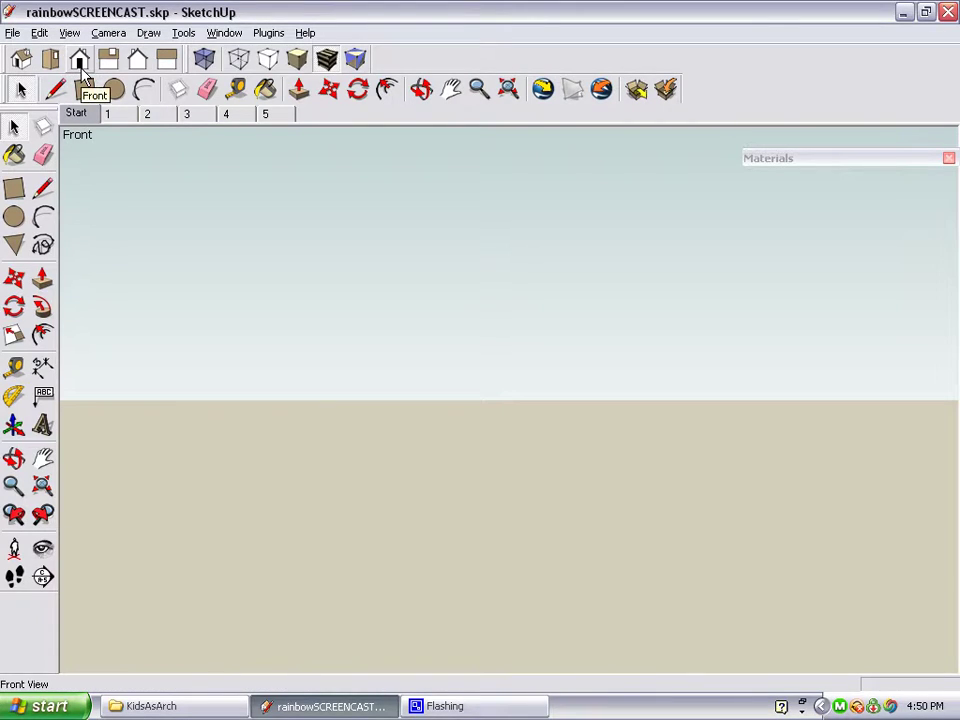
# - Draw a rectangle about 33' 8" wide and 14' 2" high just below the horizon in the front view
pyautogui.click(17, 192)
pyautogui.click(283, 433)
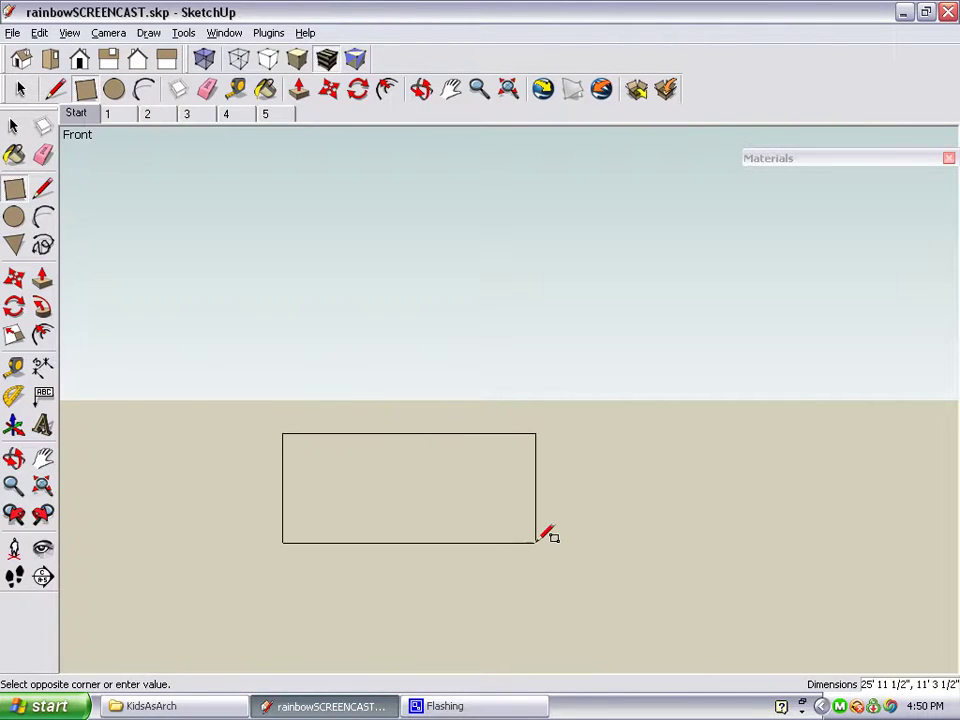
pyautogui.click(610, 571)
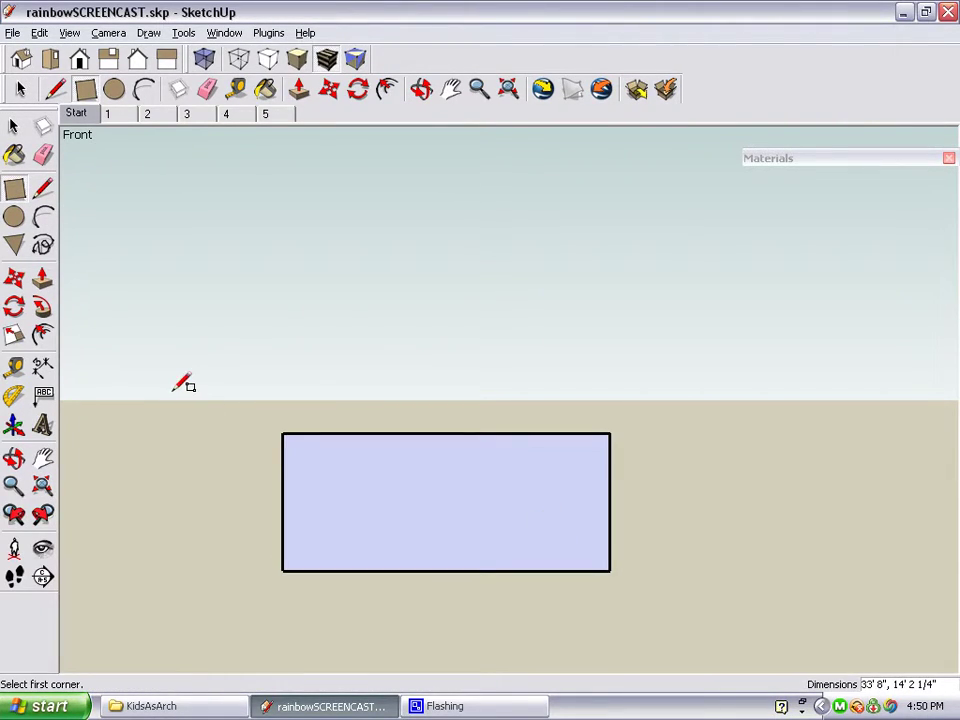
# - Draw a half-circle arc spanning the rectangle's upper edge and erase the line dividing the two faces
pyautogui.click(44, 220)
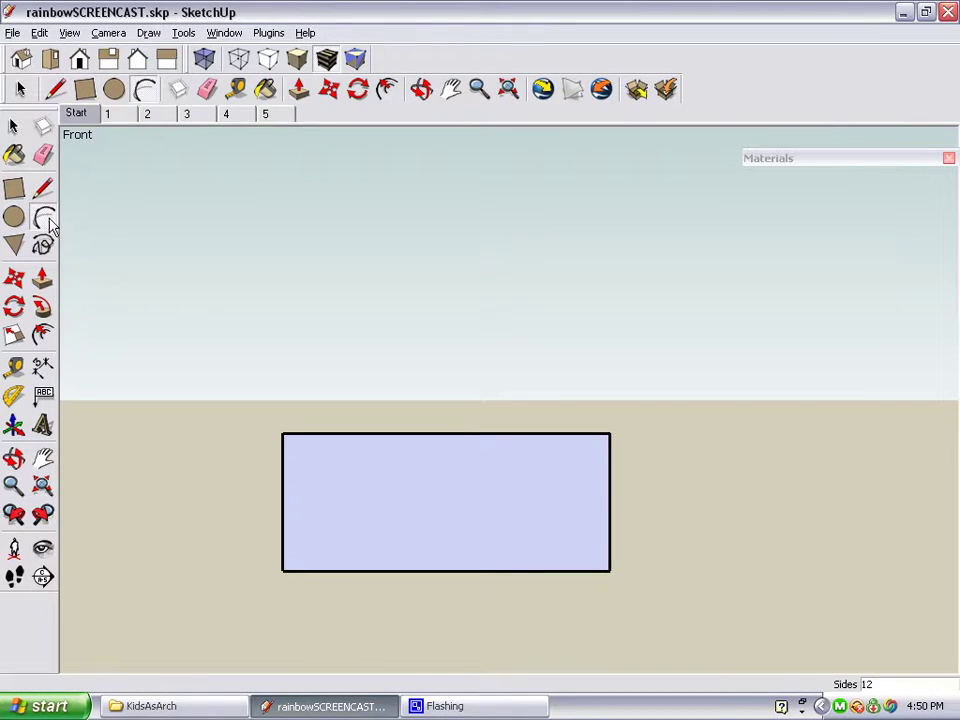
pyautogui.click(283, 434)
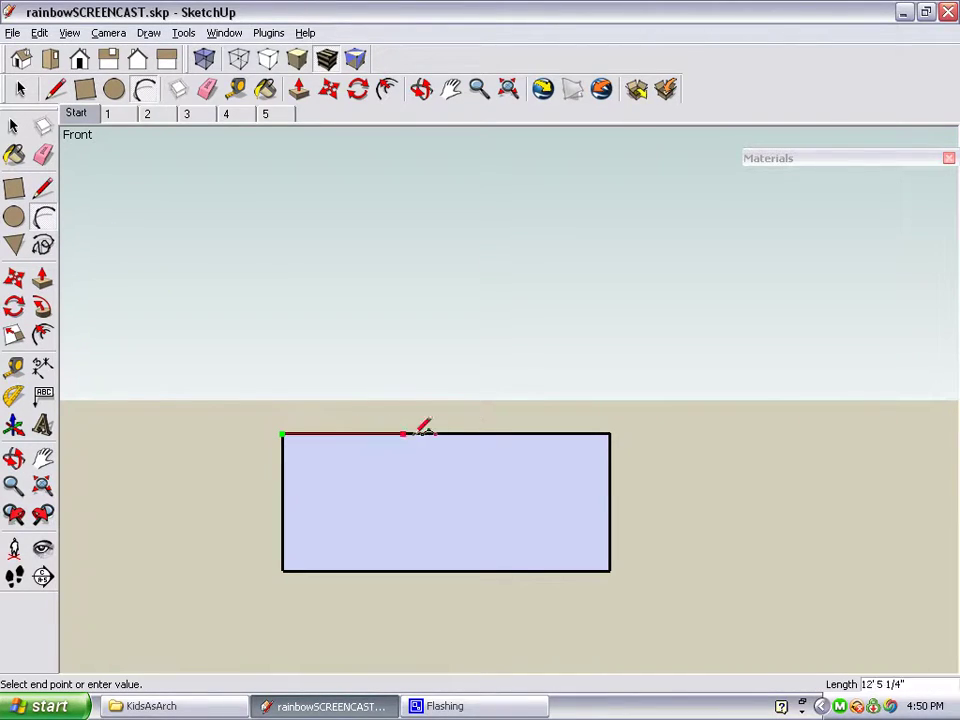
pyautogui.click(609, 434)
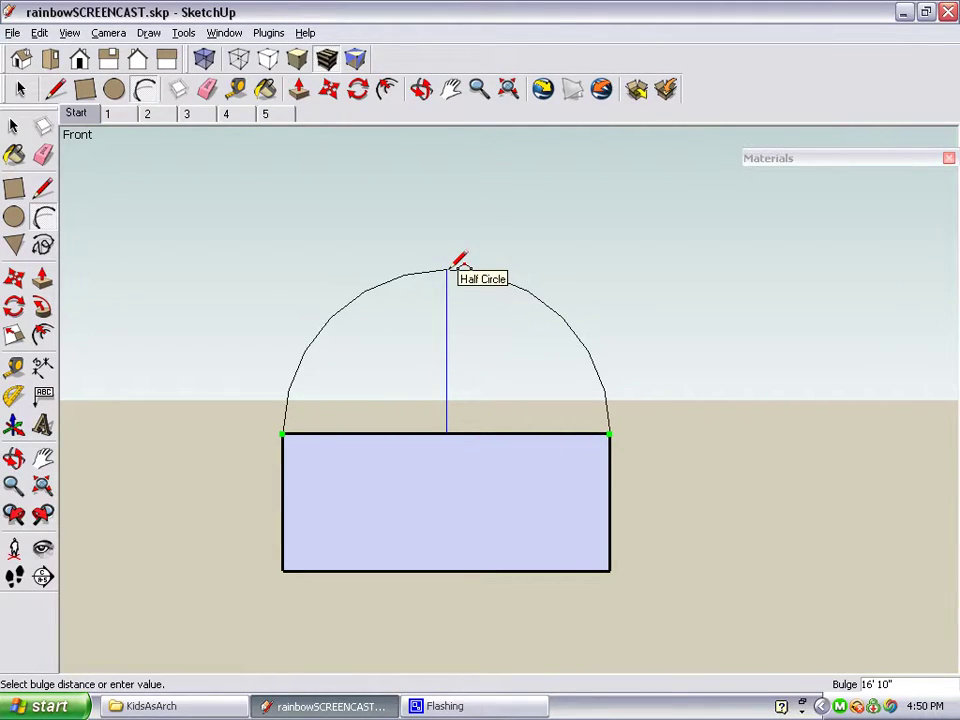
pyautogui.click(459, 262)
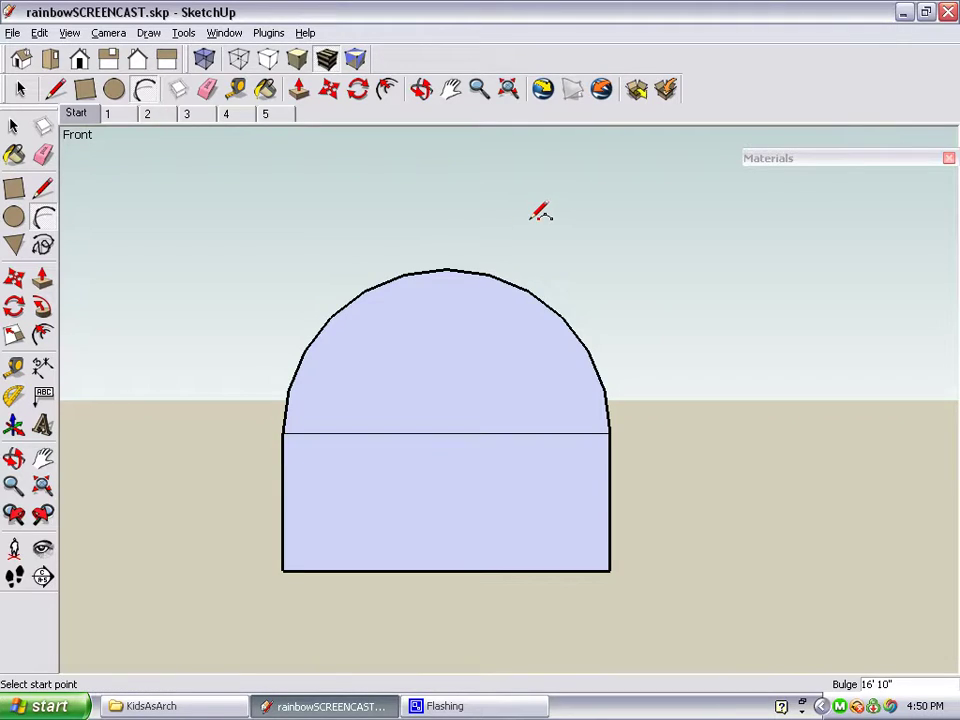
pyautogui.click(213, 96)
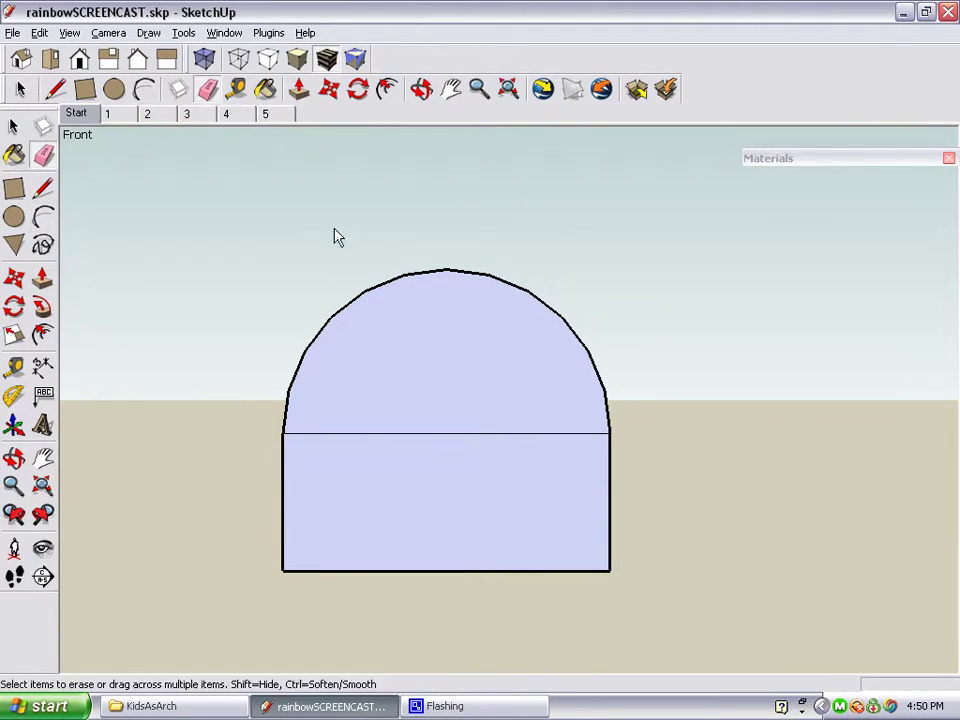
pyautogui.click(464, 432)
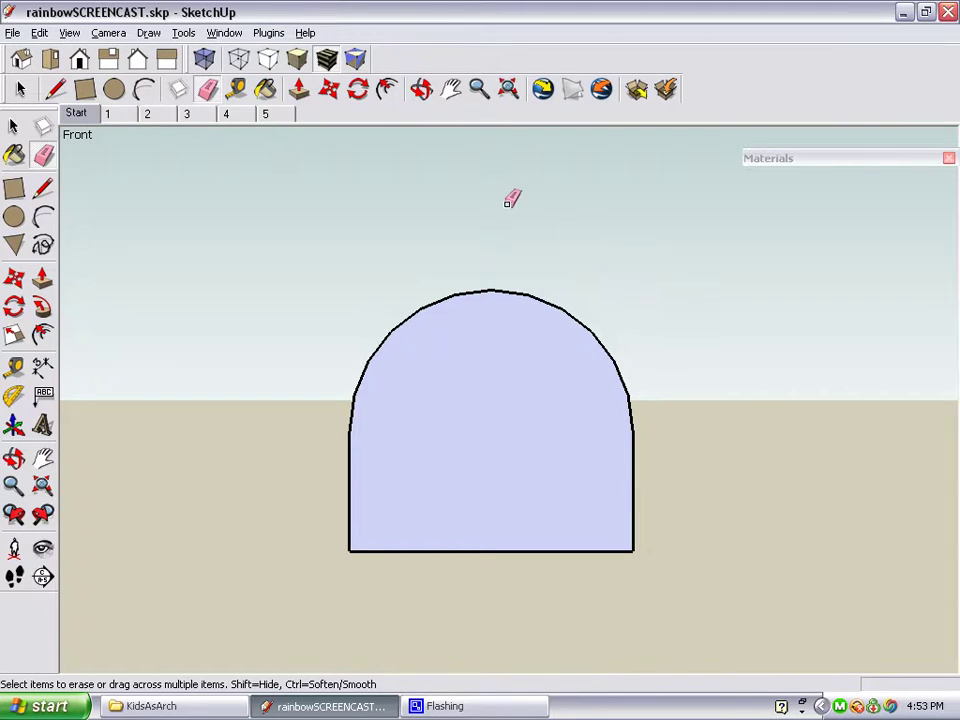
# - Offset the arch's curved edge outward by about 4' 2"
pyautogui.click(389, 93)
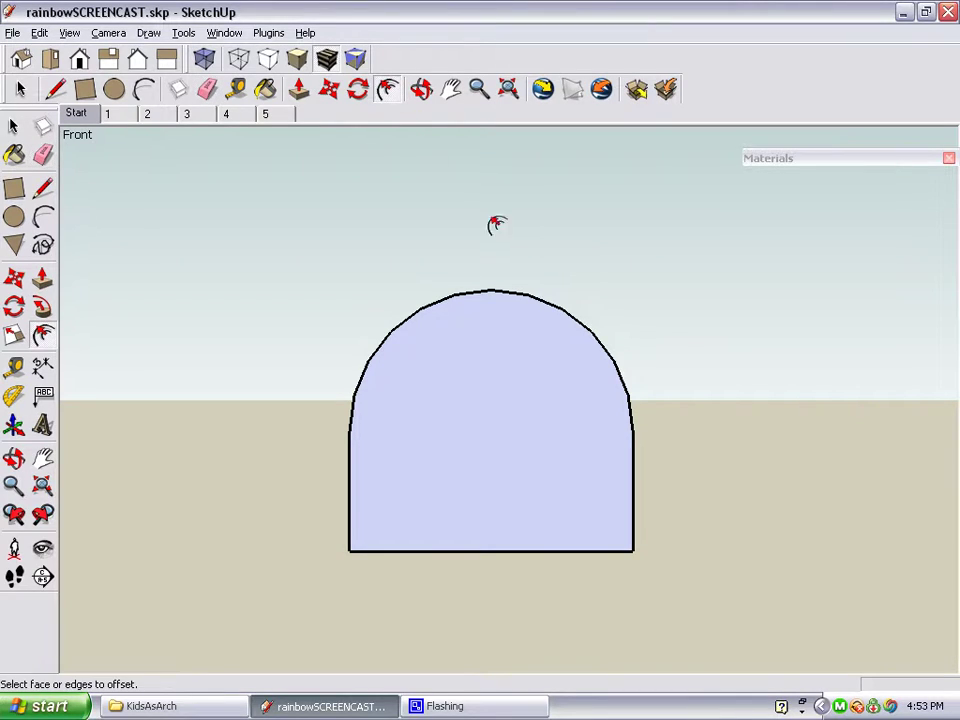
pyautogui.click(579, 322)
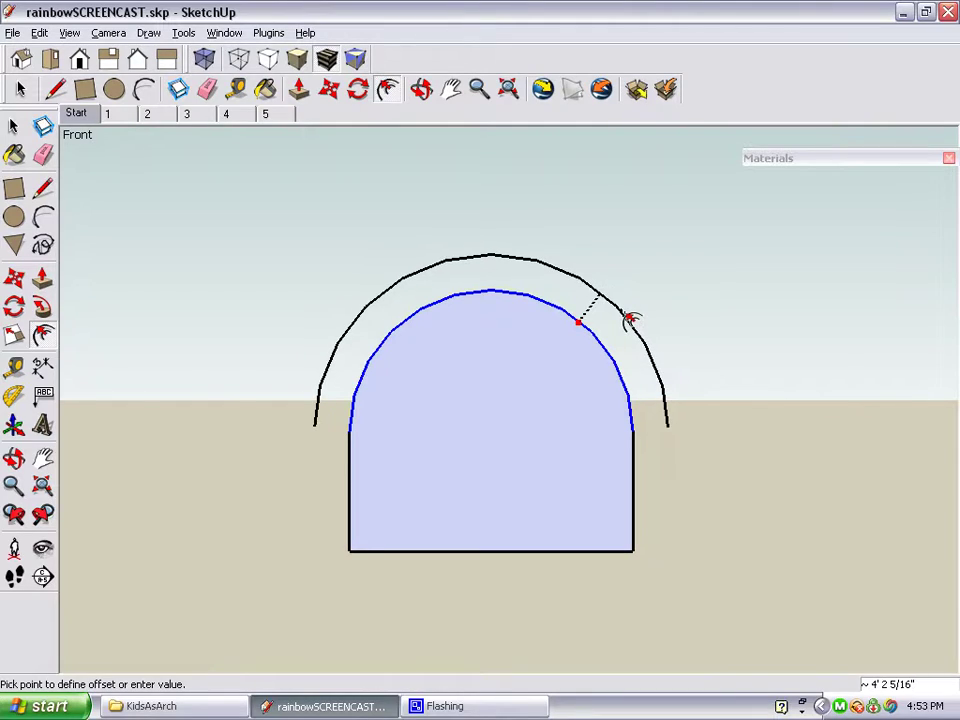
pyautogui.click(628, 318)
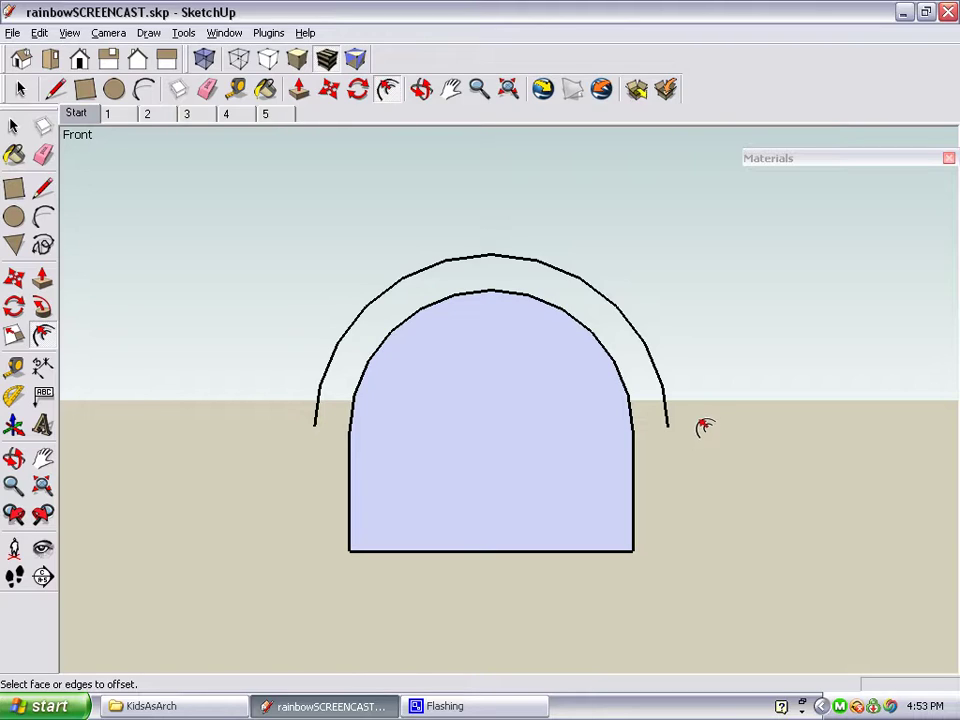
# - Repeat the same outward offset four more times, each from the newest outermost arc
pyautogui.click(663, 382)
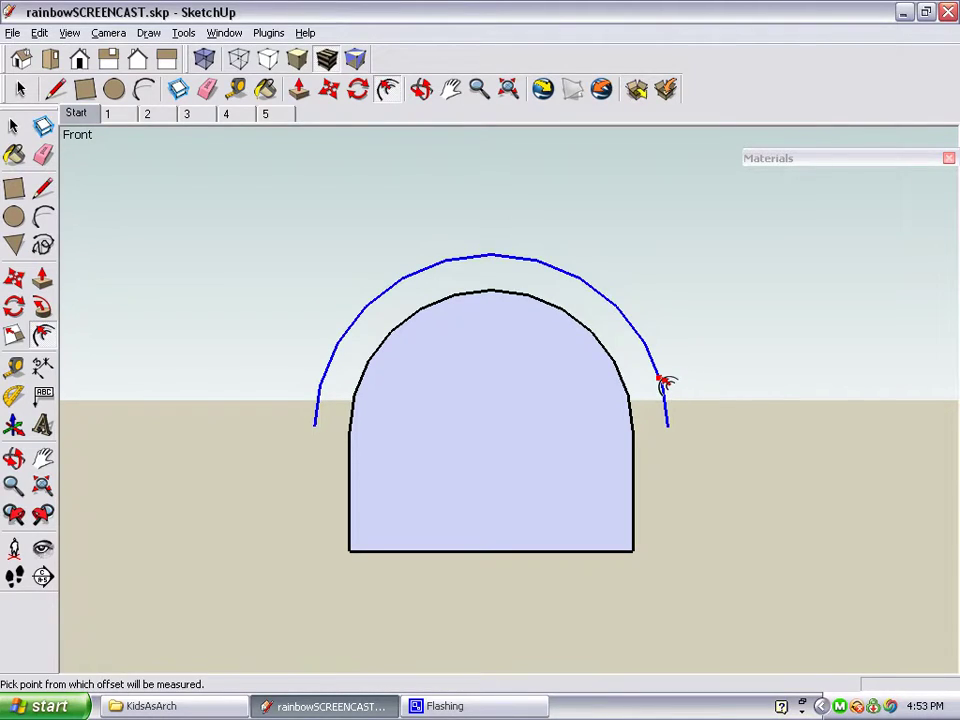
pyautogui.doubleClick(662, 382)
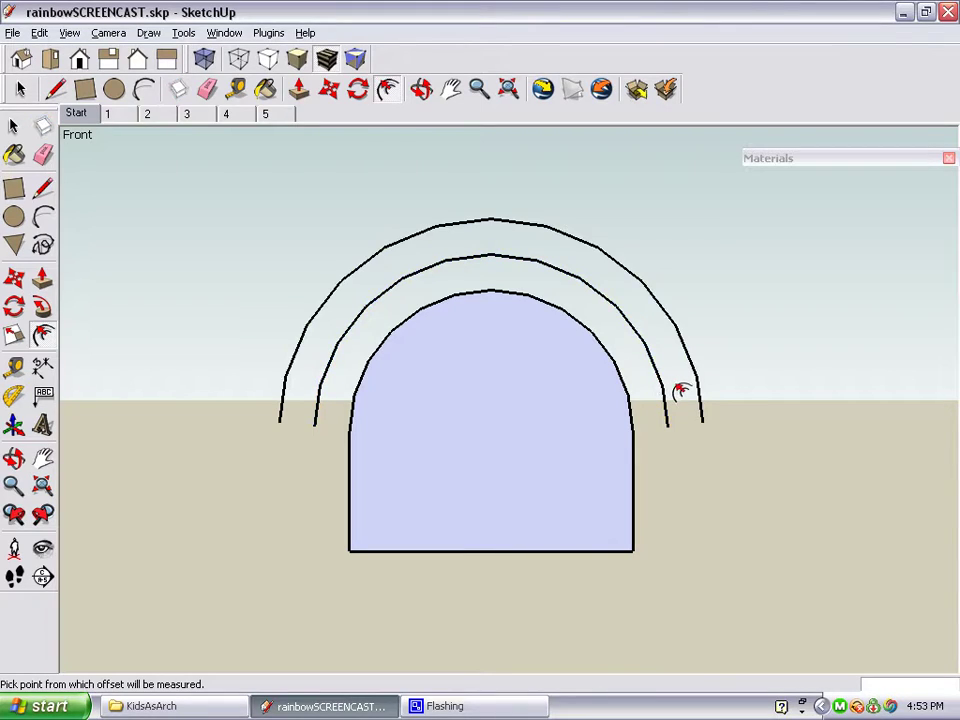
pyautogui.click(698, 394)
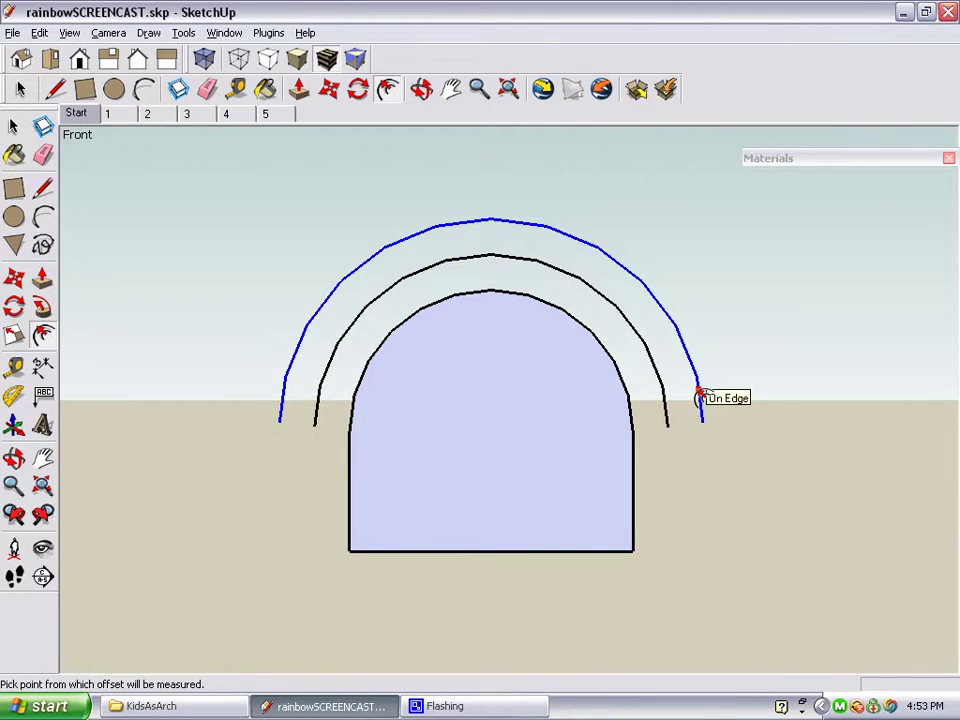
pyautogui.doubleClick(699, 395)
pyautogui.click(735, 402)
pyautogui.doubleClick(736, 402)
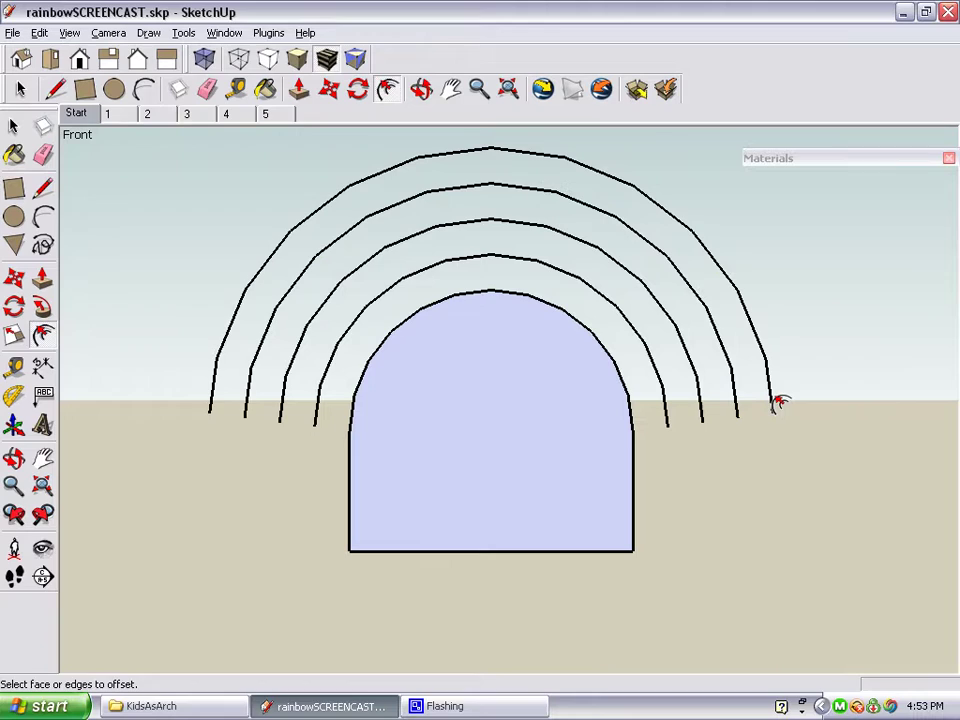
pyautogui.click(775, 402)
pyautogui.doubleClick(776, 402)
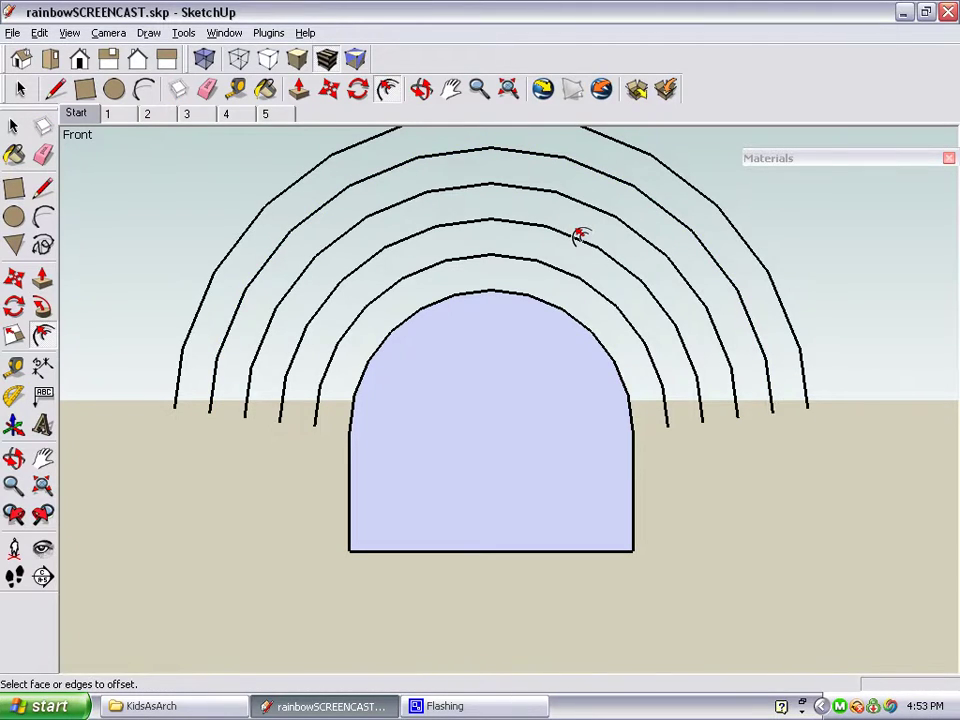
pyautogui.scroll(-3, 476, 270)
pyautogui.click(261, 330)
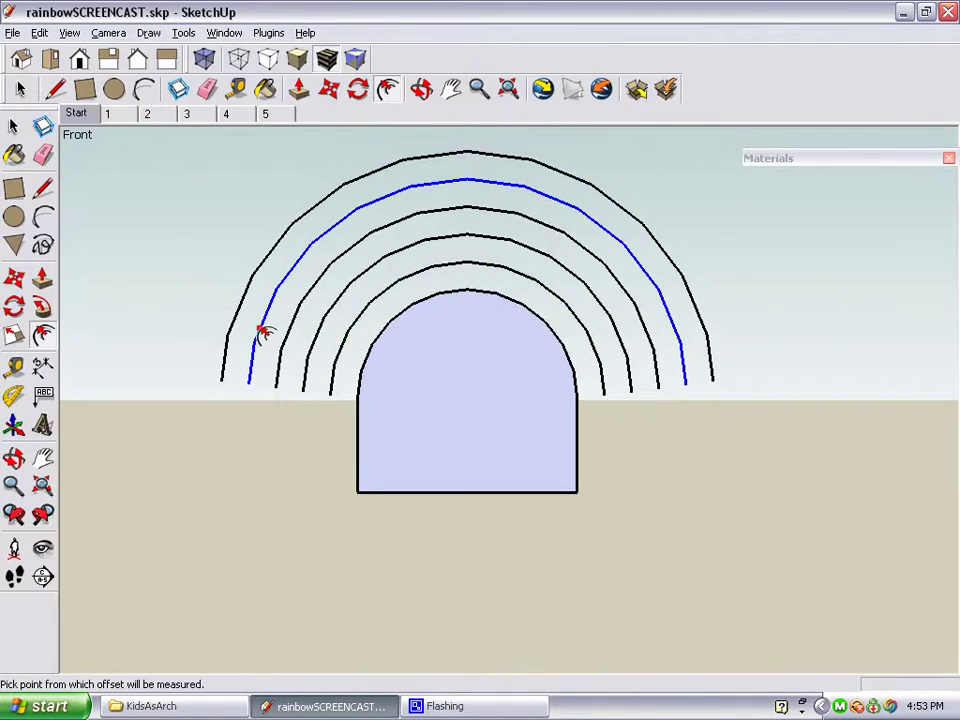
pyautogui.scroll(-2, 404, 178)
pyautogui.press('Escape')
pyautogui.scroll(3, 414, 162)
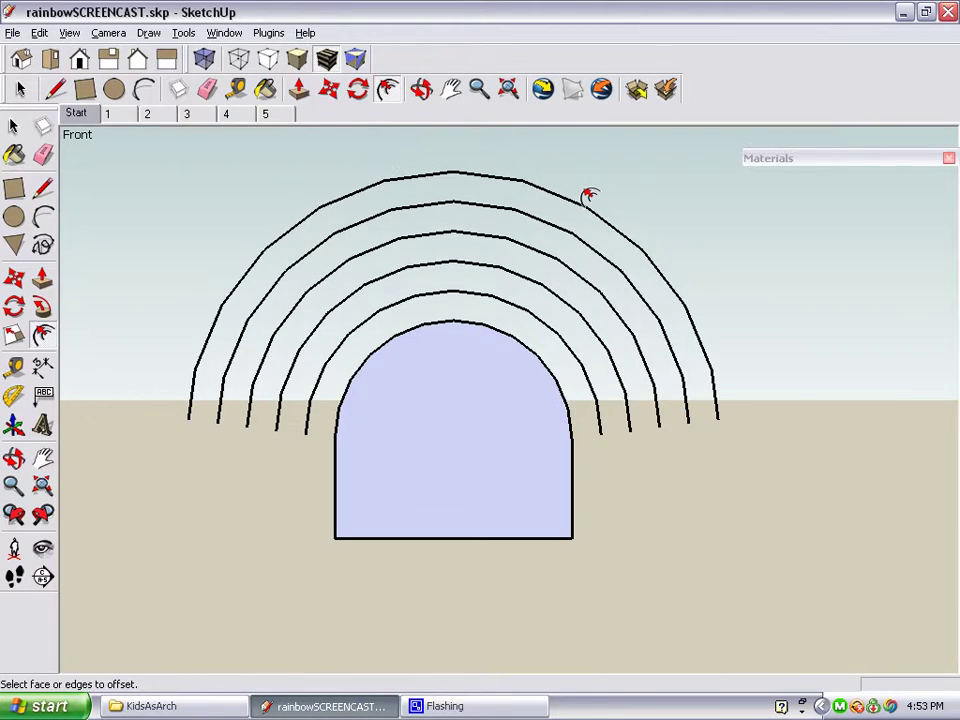
# - Draw a line from the outermost arc's left end down to base level and across to the arch's lower left corner
pyautogui.click(44, 191)
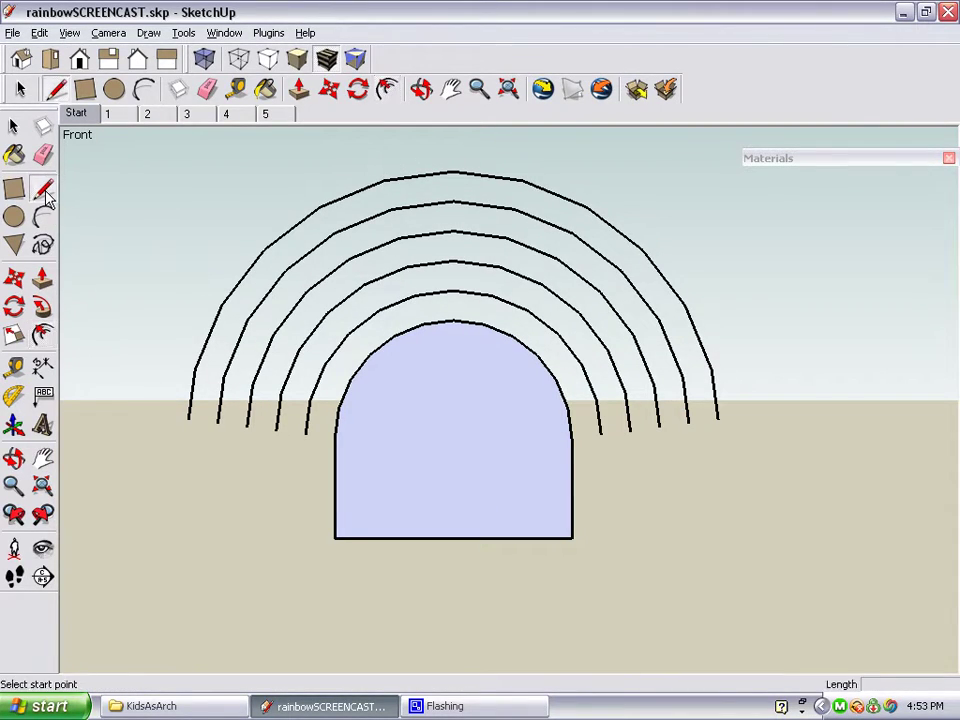
pyautogui.click(188, 419)
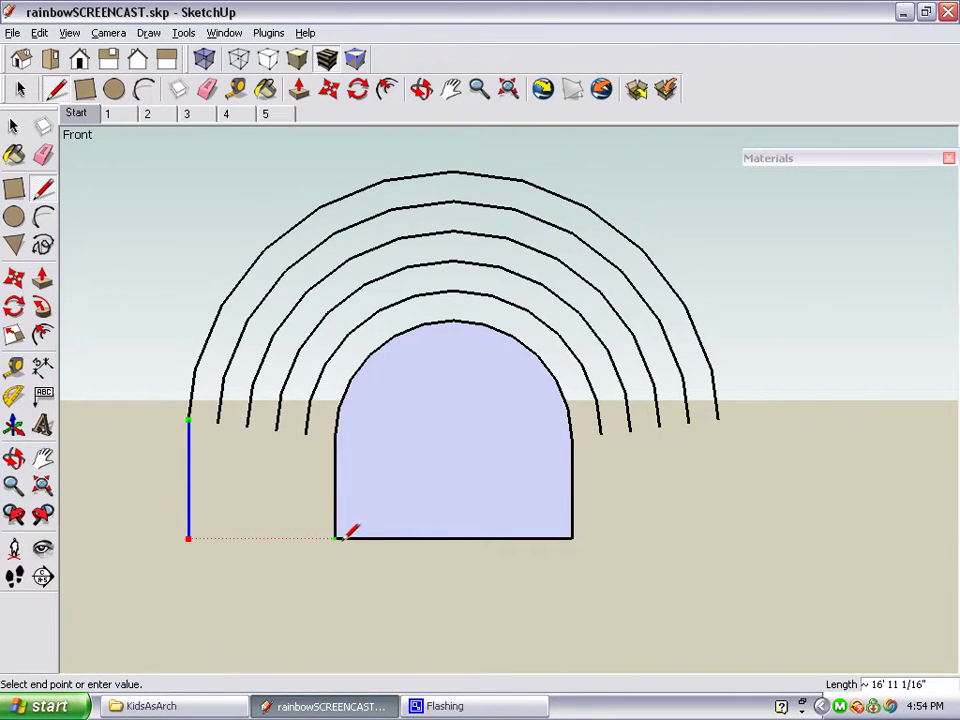
pyautogui.click(338, 536)
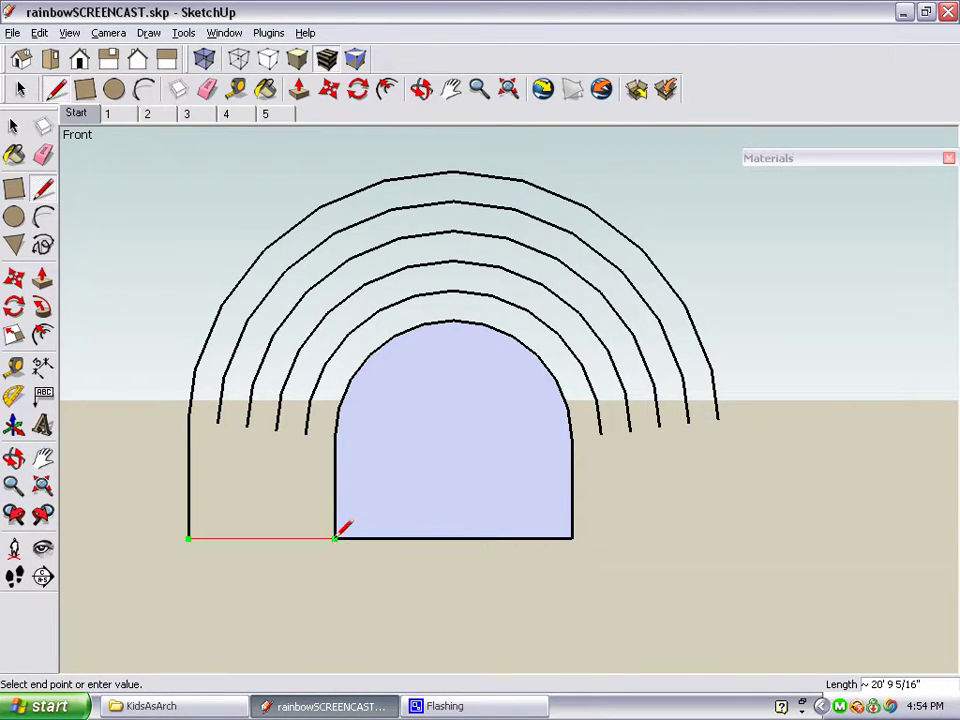
pyautogui.click(336, 537)
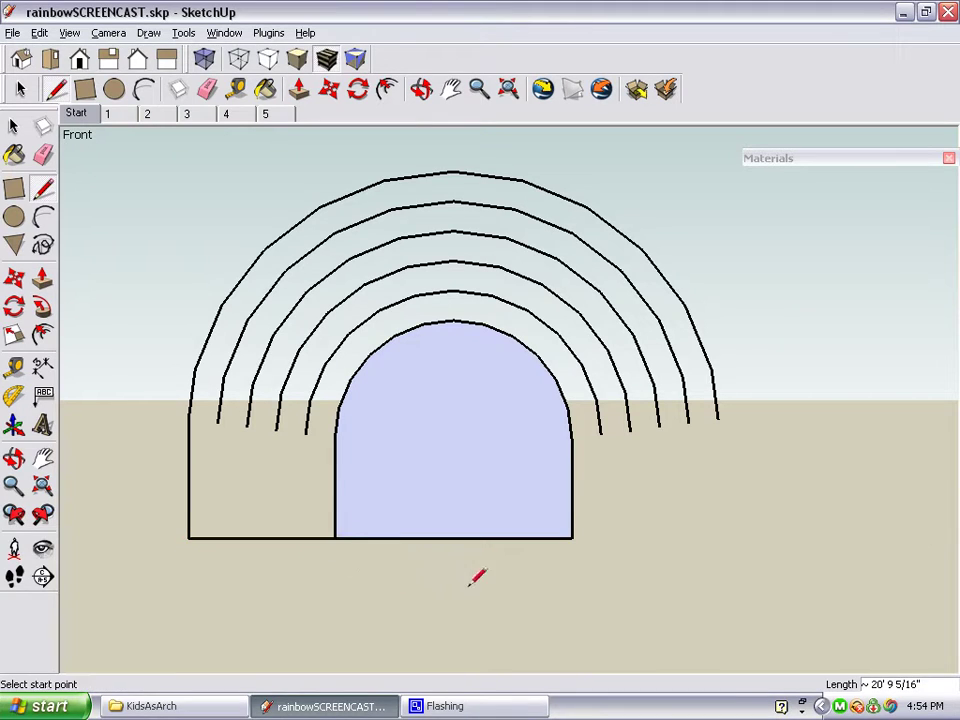
# - Extend the base from the arch's lower right corner to below the outermost arc's right end and join it up to that end
pyautogui.click(572, 538)
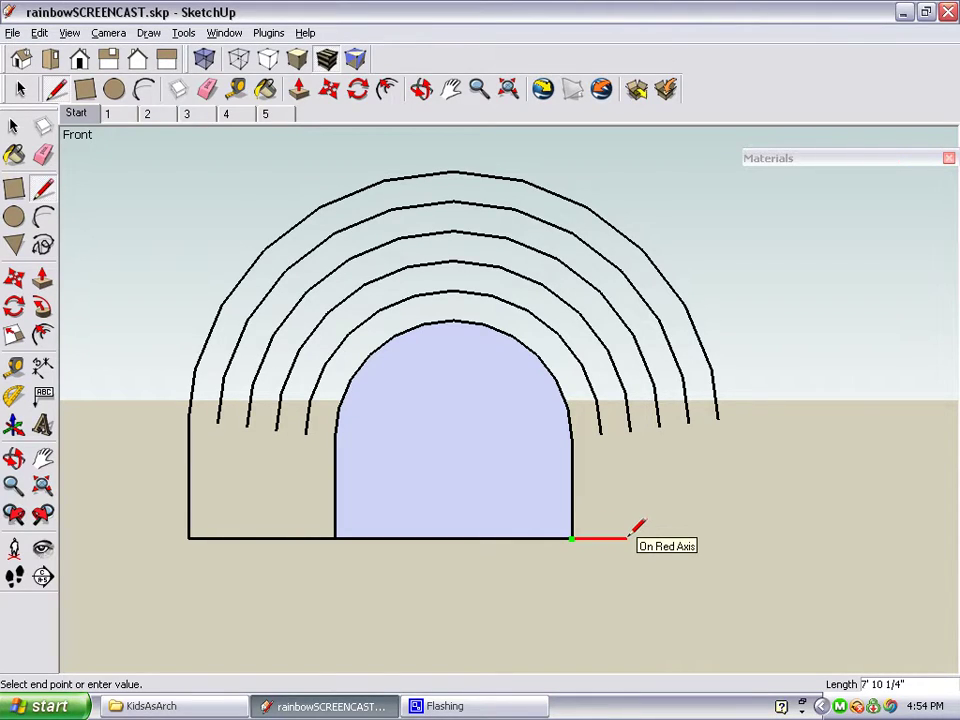
pyautogui.click(719, 417)
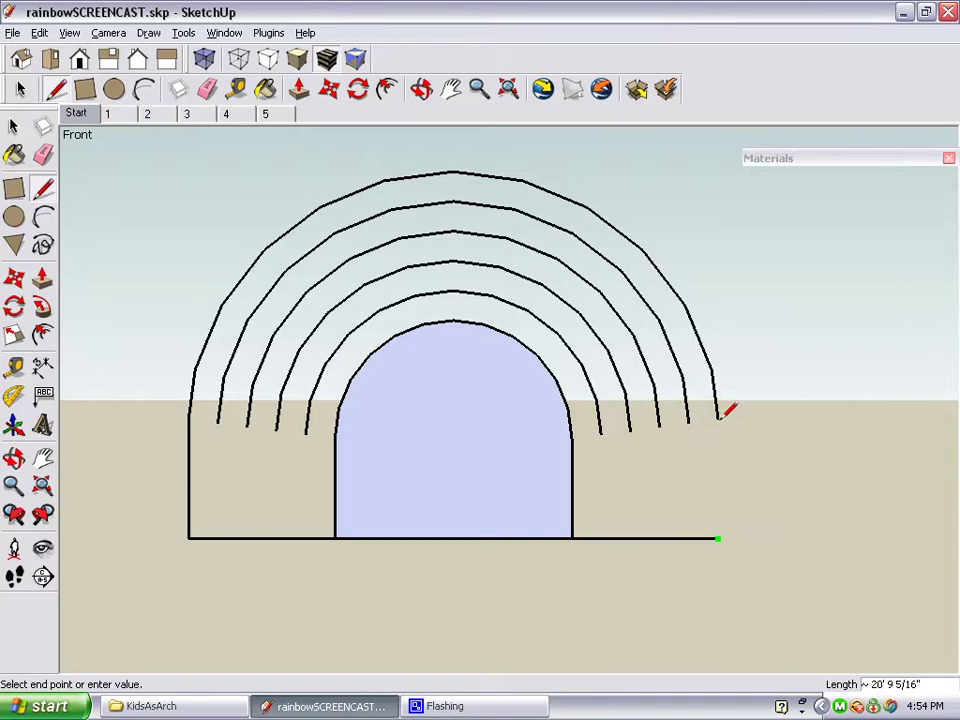
pyautogui.click(719, 418)
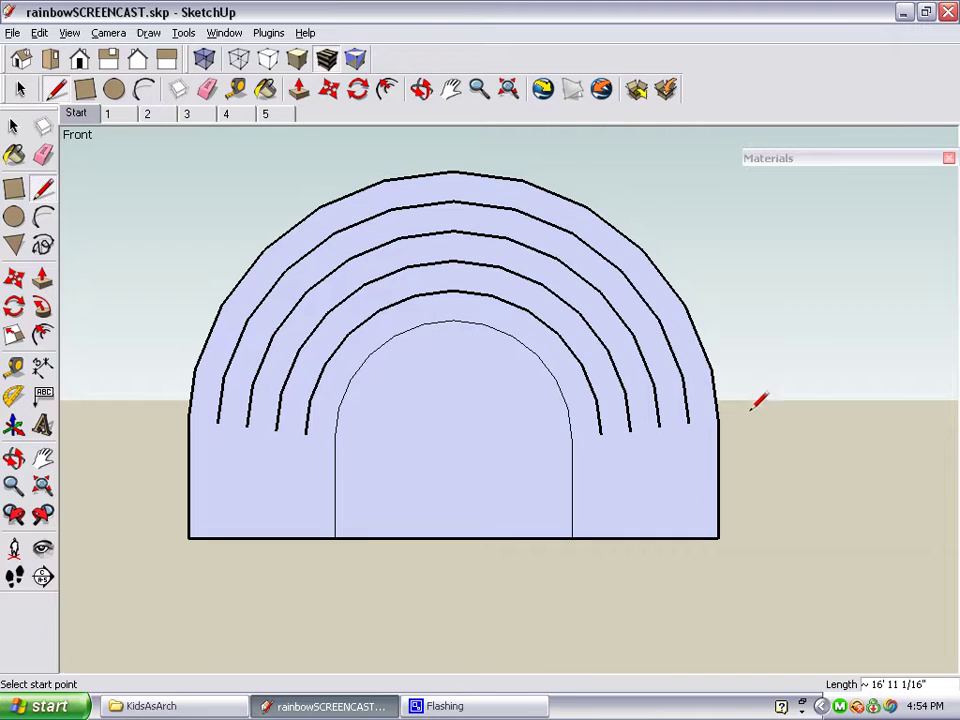
# - Draw vertical lines from the right ends of the four inner offset arcs down to the base line
pyautogui.click(688, 420)
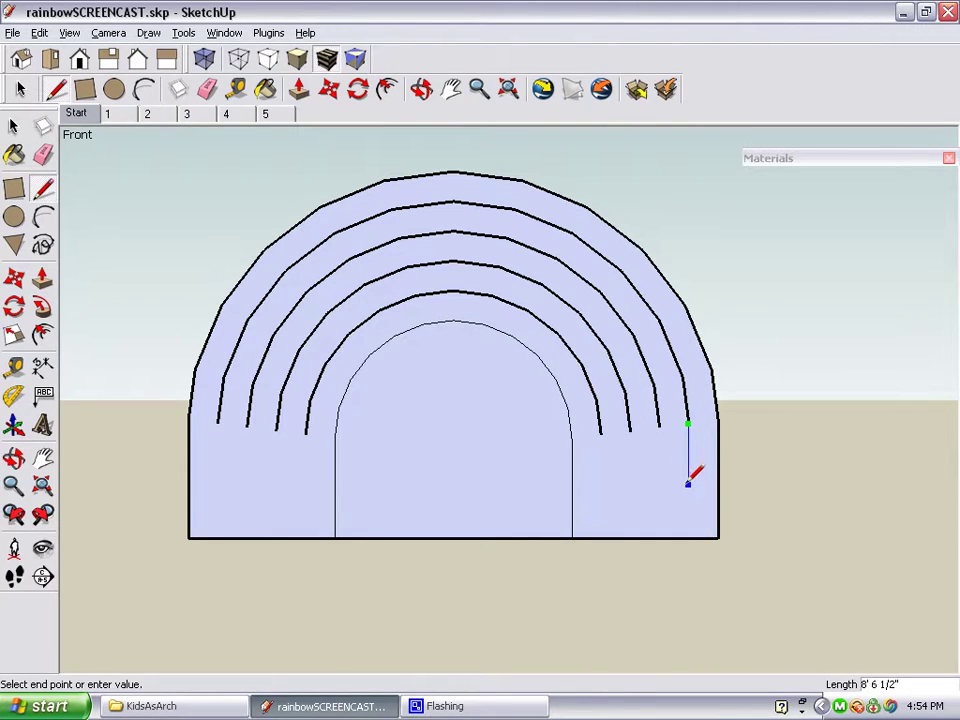
pyautogui.click(688, 537)
pyautogui.click(659, 428)
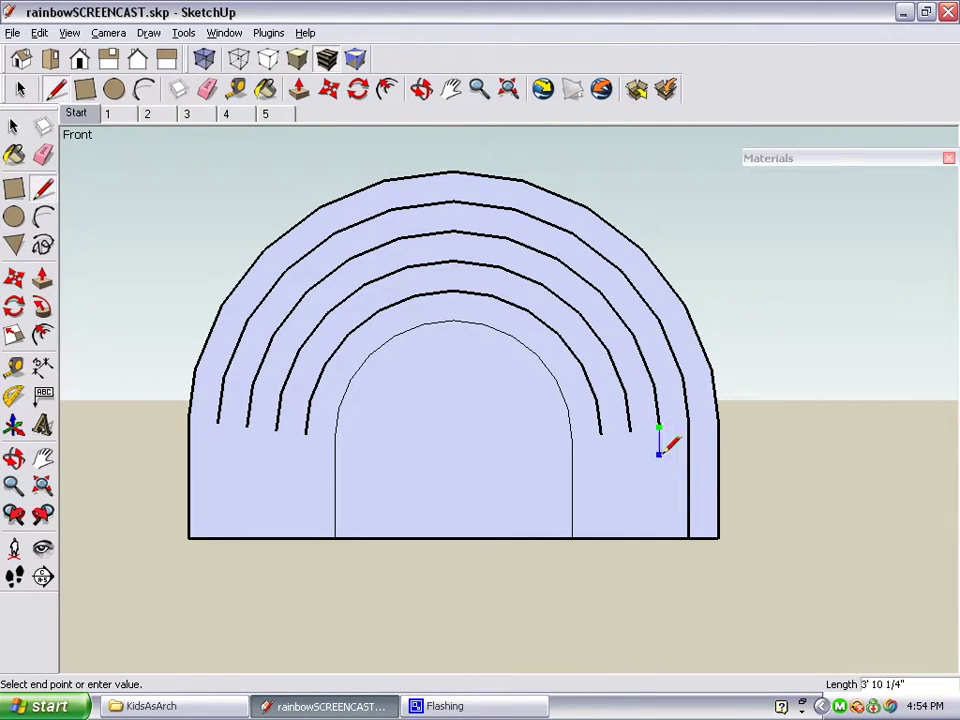
pyautogui.click(659, 537)
pyautogui.click(630, 430)
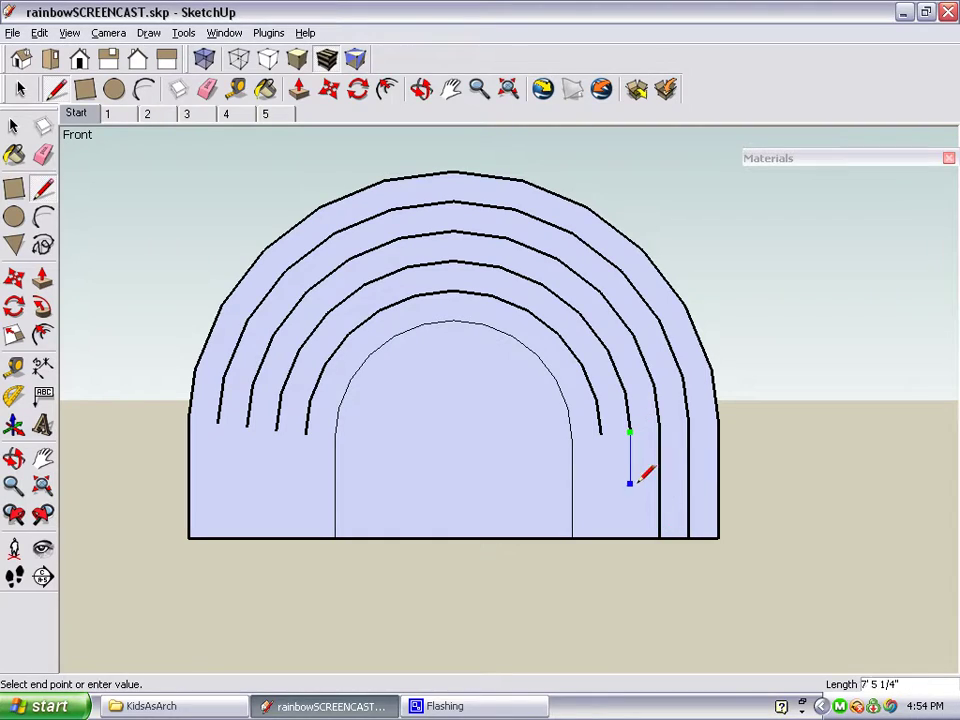
pyautogui.click(630, 537)
pyautogui.click(601, 434)
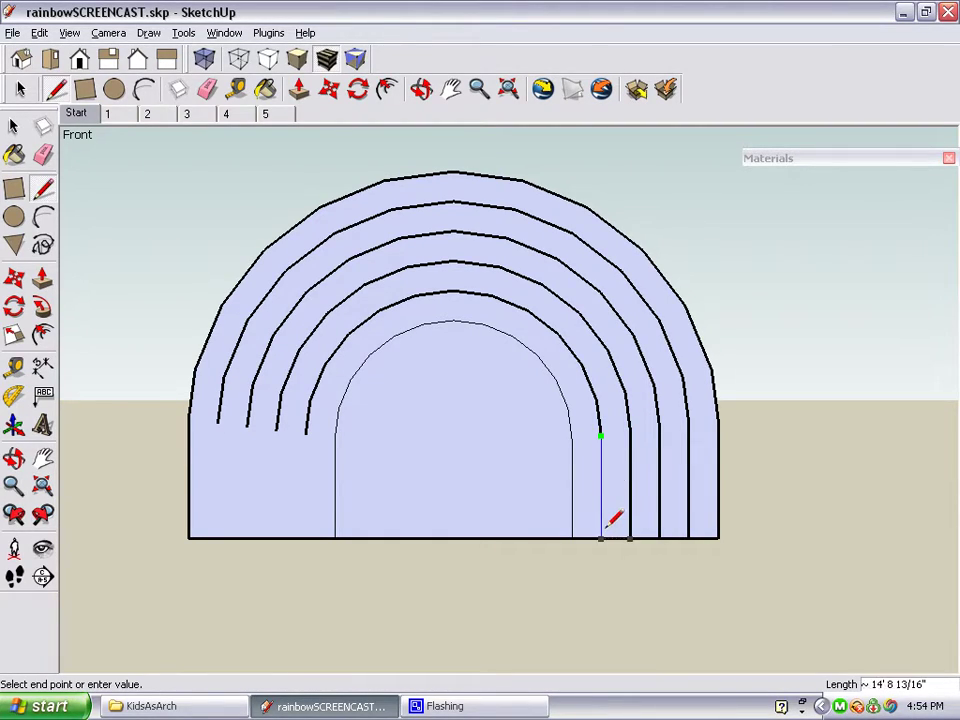
pyautogui.click(601, 537)
# - Draw vertical lines from the left ends of the four inner offset arcs down to the base line, closing the bands
pyautogui.click(305, 434)
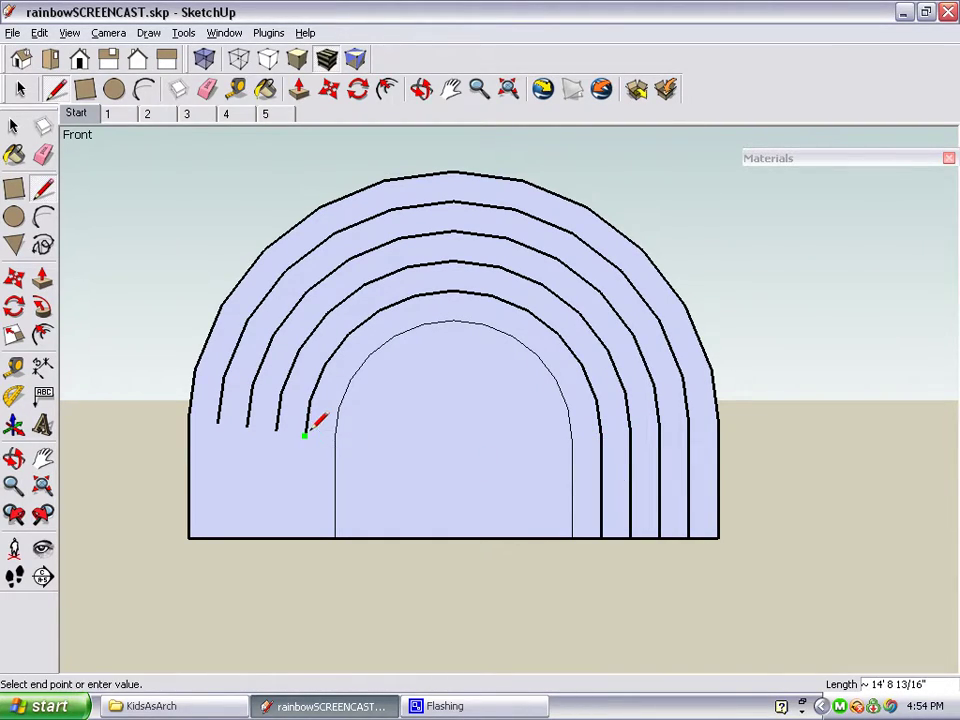
pyautogui.click(305, 537)
pyautogui.click(276, 430)
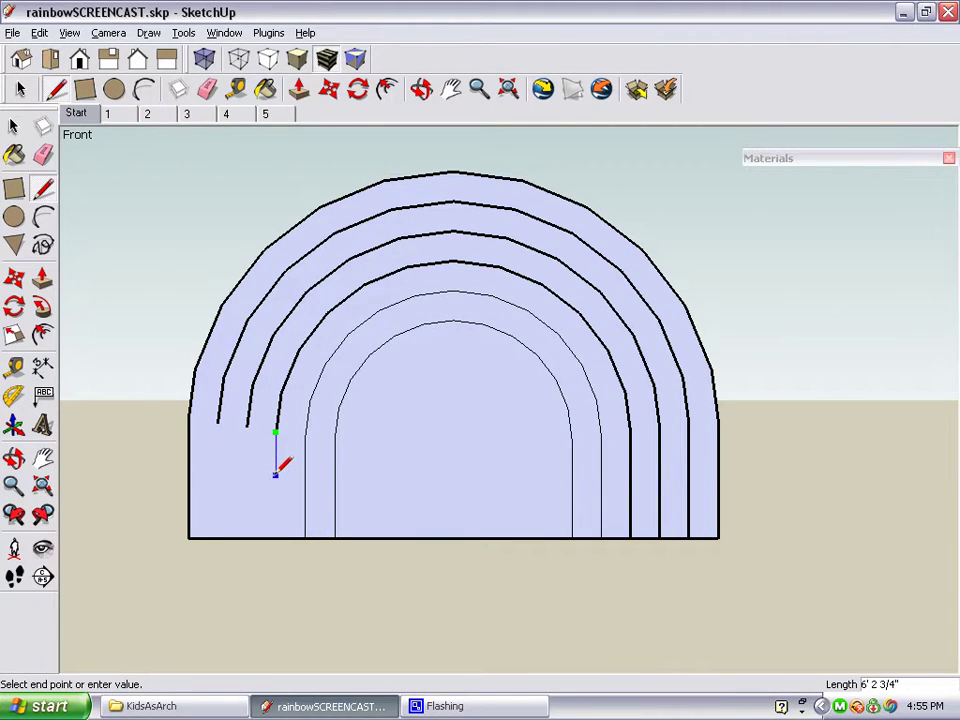
pyautogui.click(276, 537)
pyautogui.click(247, 427)
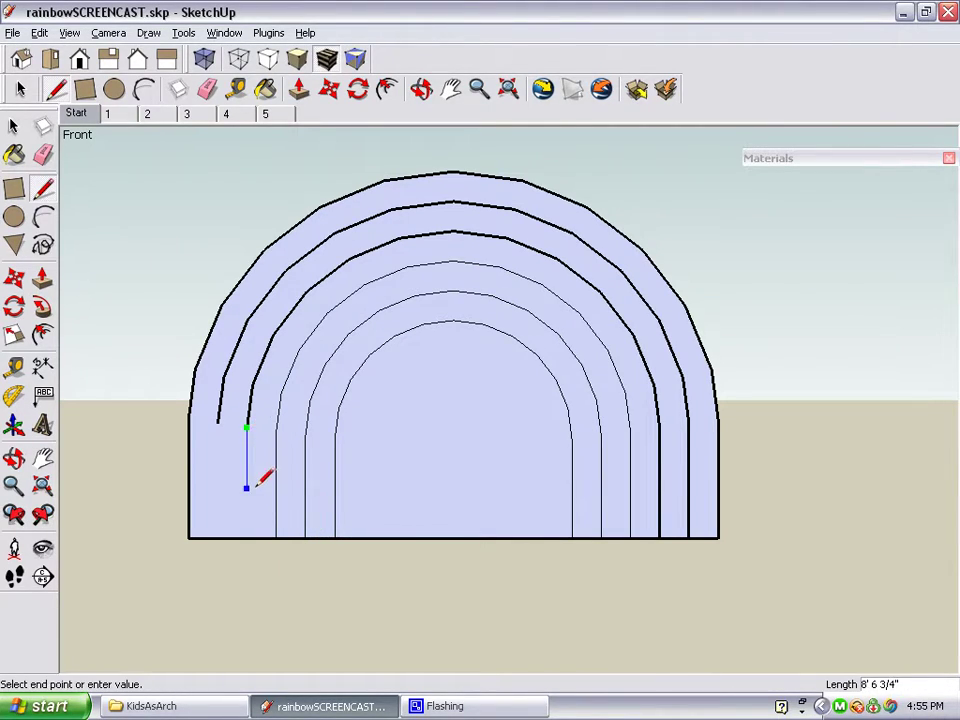
pyautogui.click(247, 537)
pyautogui.click(218, 423)
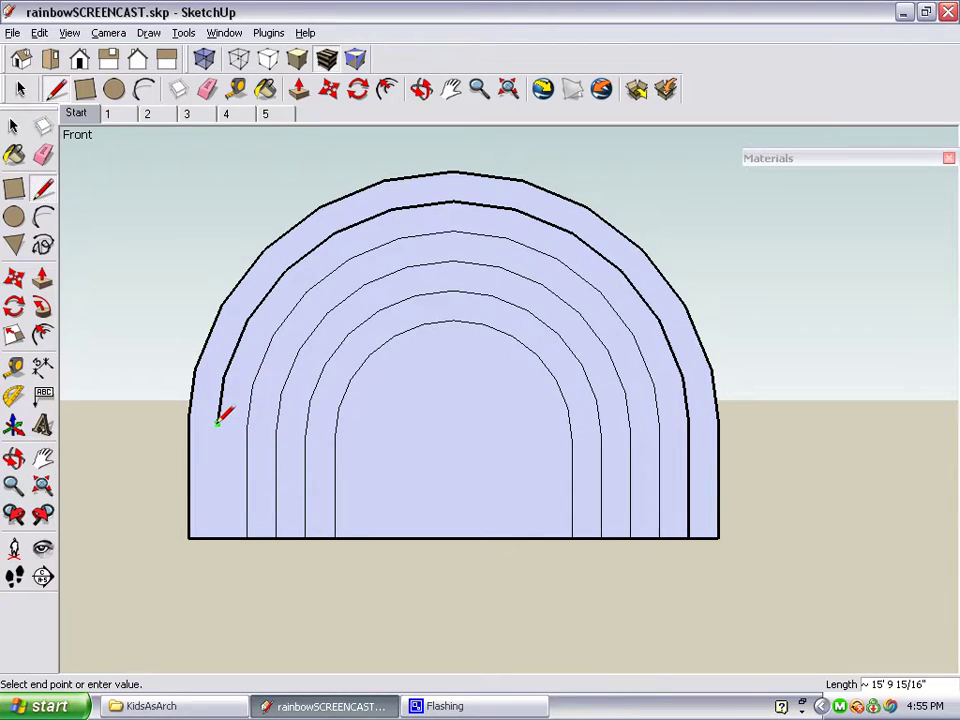
pyautogui.click(218, 537)
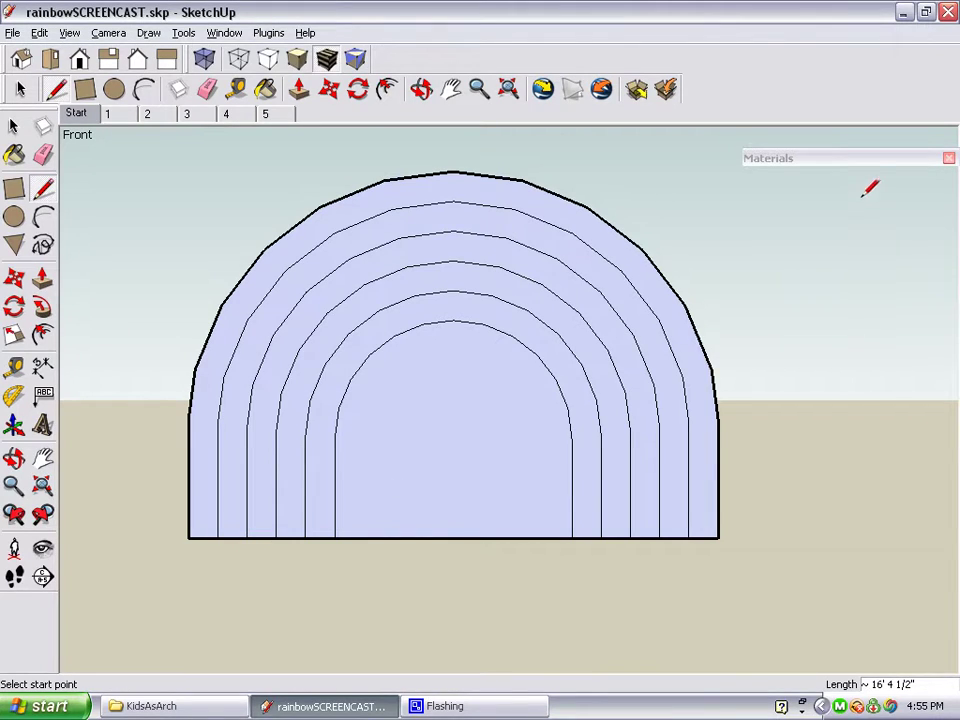
# - Paint the arch's innermost area red, the band around it orange with Color_C02, and the third band yellow with Color_E01
pyautogui.click(861, 162)
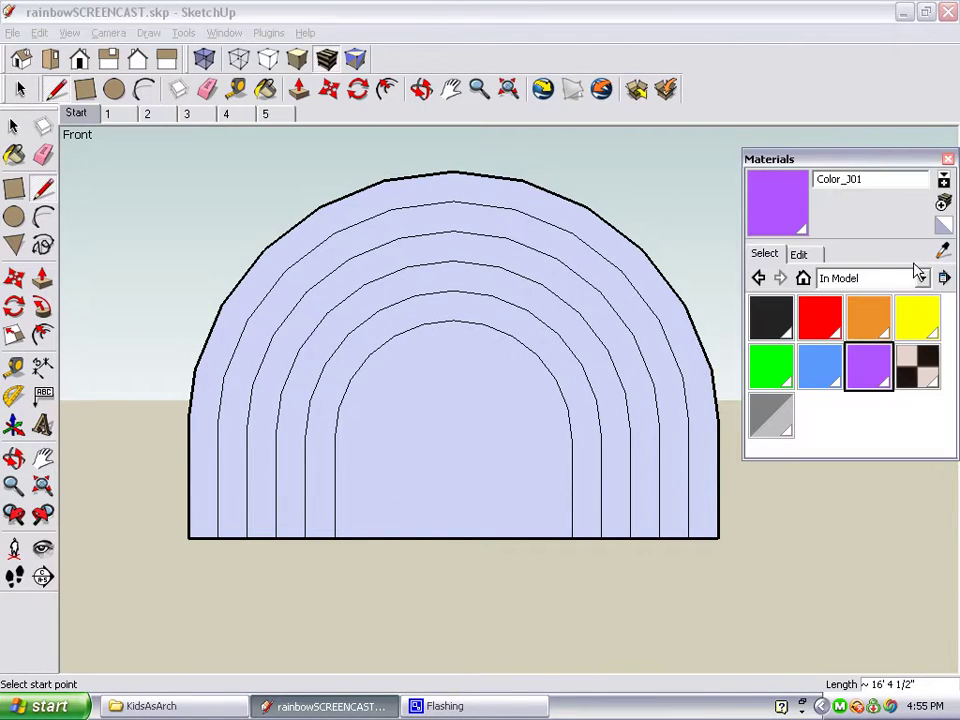
pyautogui.click(825, 335)
pyautogui.click(511, 426)
pyautogui.click(868, 318)
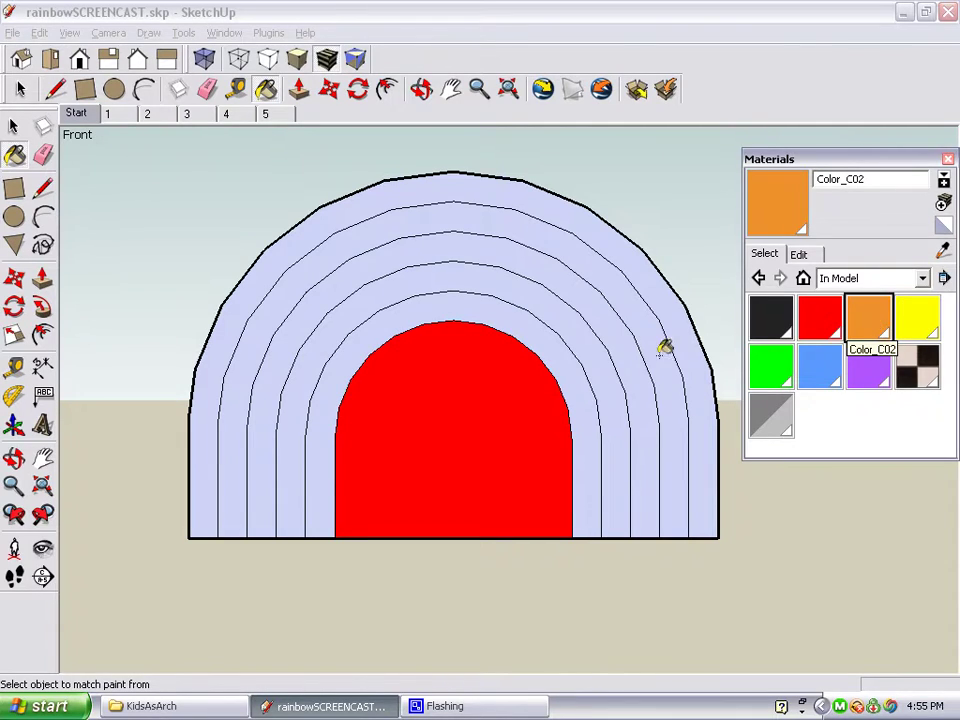
pyautogui.click(577, 351)
pyautogui.click(916, 318)
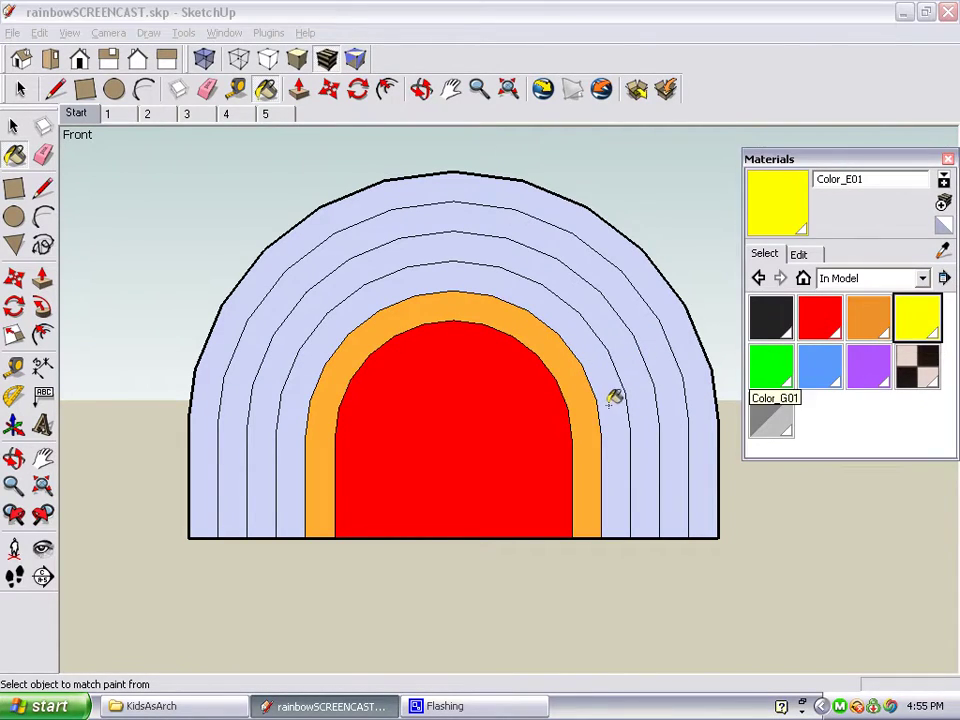
pyautogui.click(614, 395)
# - Paint the three remaining bands outward in green Color_G01, blue Color_I02 and purple Color_J01, and close the materials window
pyautogui.click(776, 378)
pyautogui.click(639, 369)
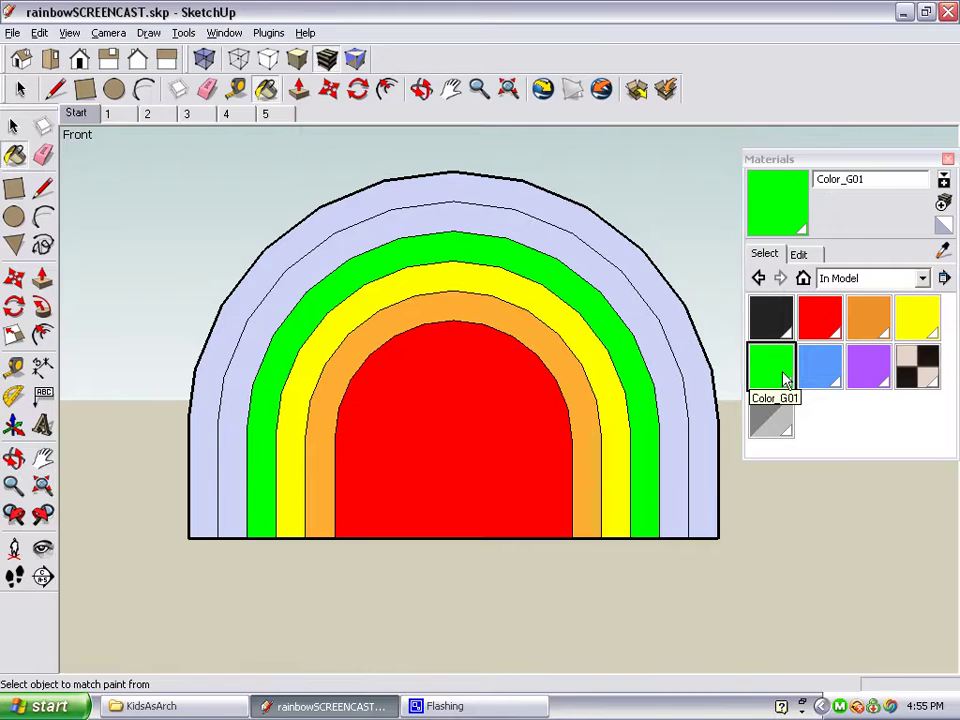
pyautogui.click(813, 378)
pyautogui.click(671, 360)
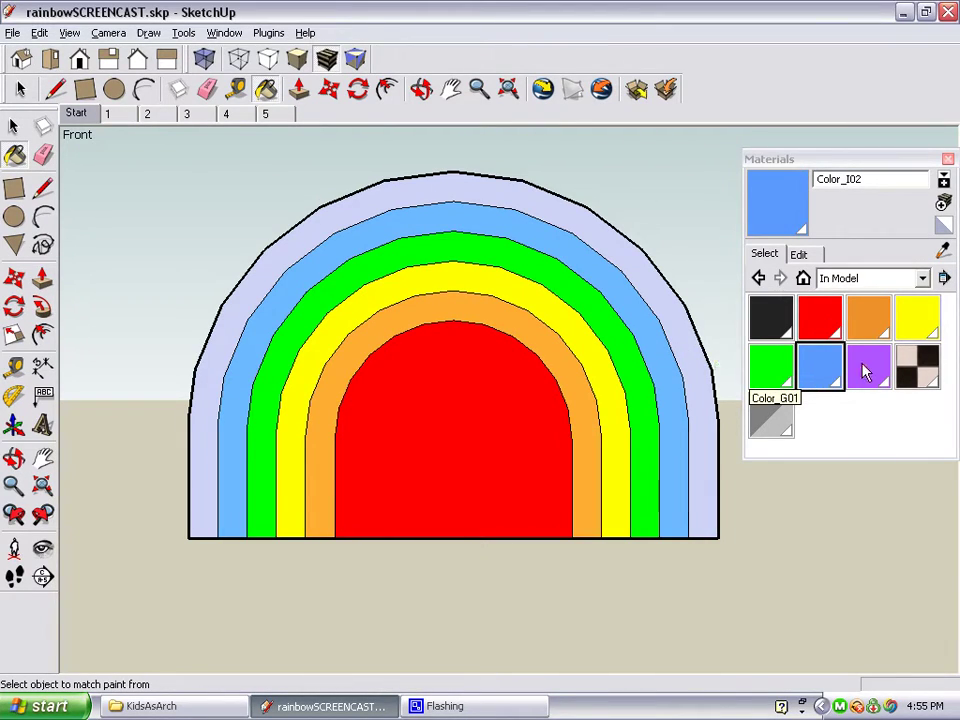
pyautogui.click(868, 370)
pyautogui.click(700, 352)
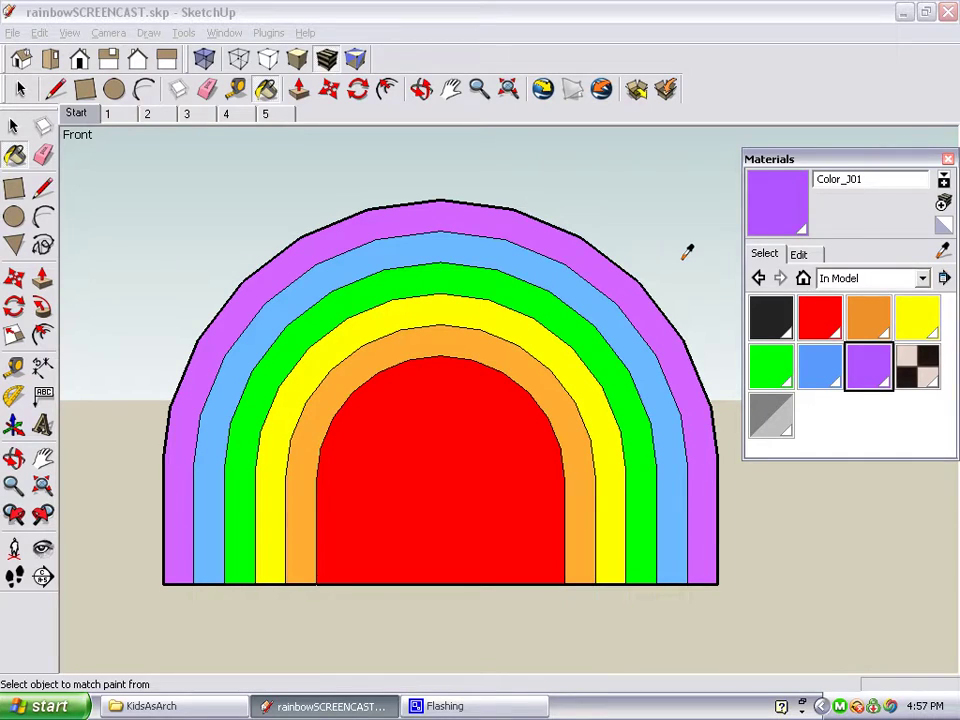
pyautogui.click(948, 160)
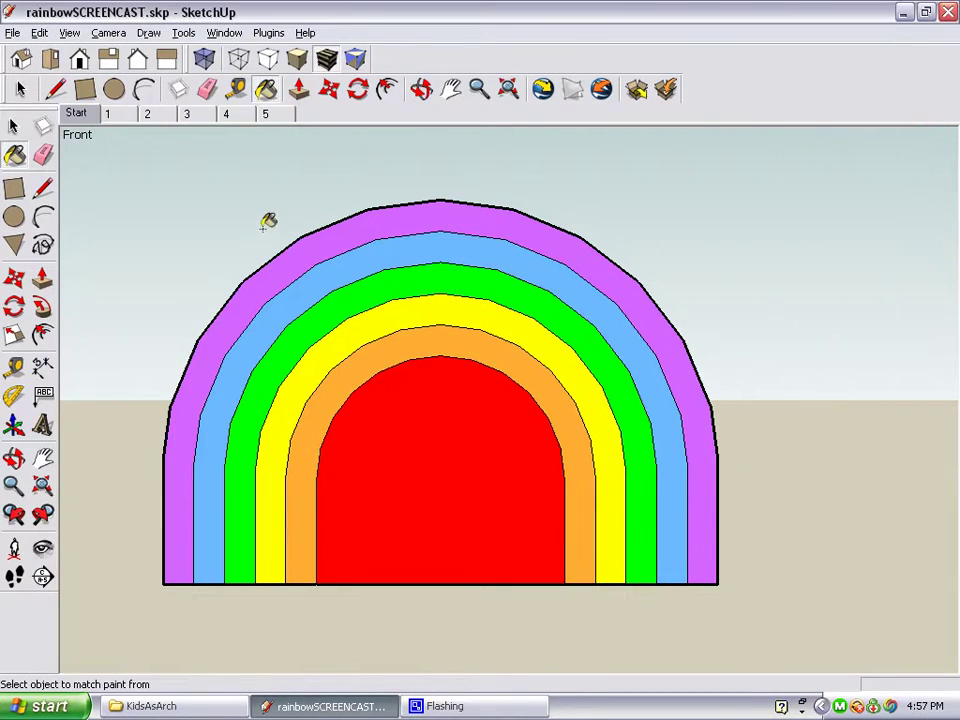
# - Extrude the outermost purple band forward about 3' 11" with Push/Pull
pyautogui.click(43, 280)
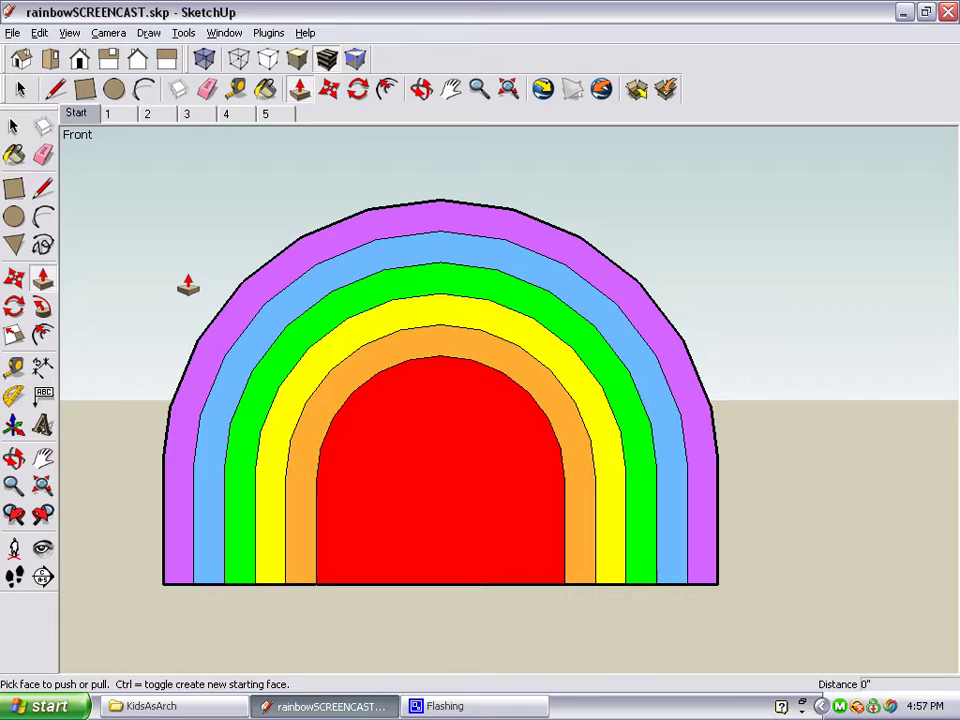
pyautogui.moveTo(186, 281); pyautogui.dragTo(470, 280, button='middle')
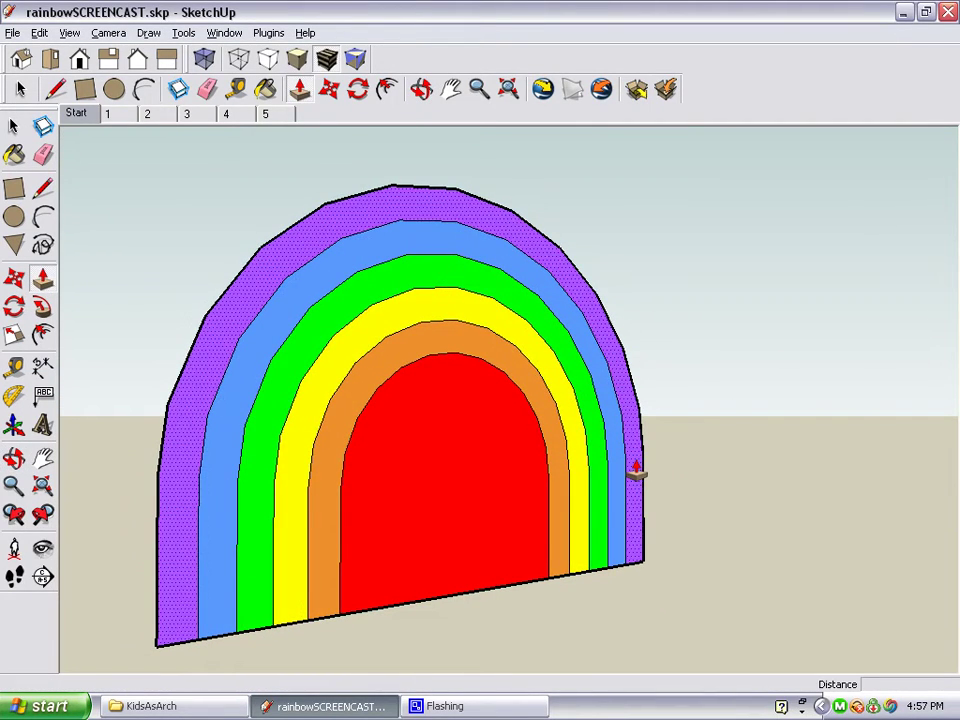
pyautogui.moveTo(636, 469); pyautogui.dragTo(658, 477)
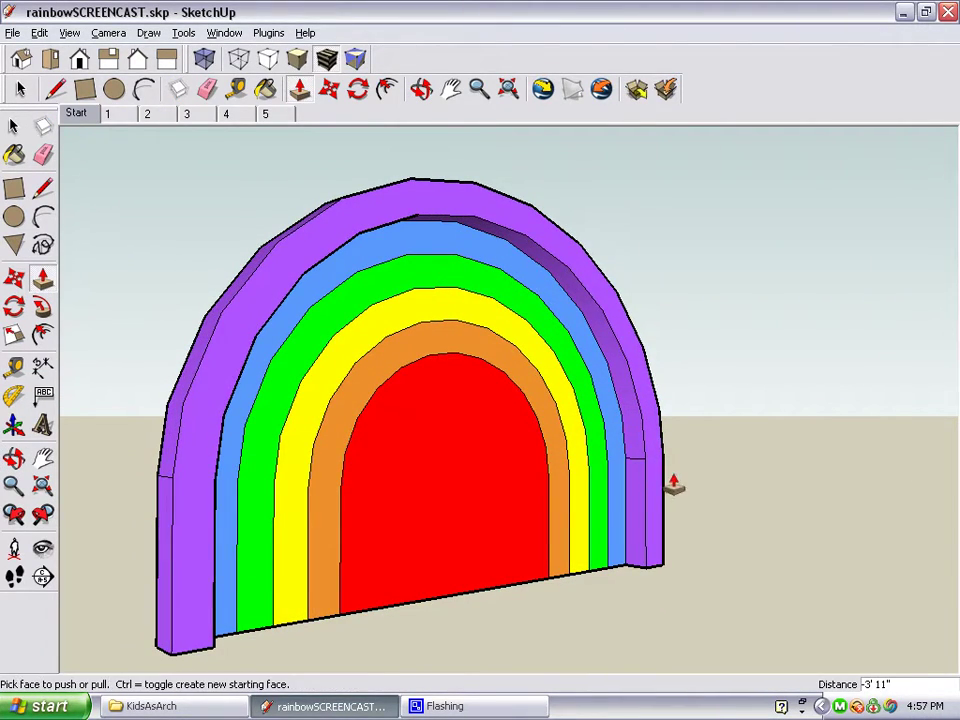
# - Extrude the blue band forward by twice the purple band's depth so it steps out in front of the purple band
pyautogui.press('o')
pyautogui.press('p')
pyautogui.scroll(5, 634, 482)
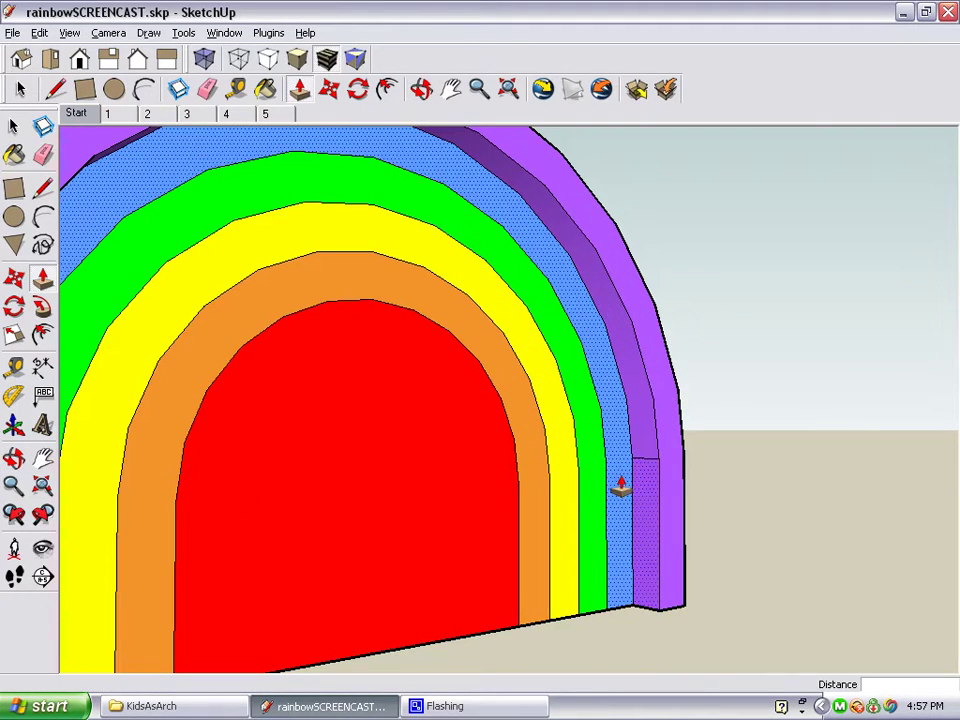
pyautogui.doubleClick(620, 485)
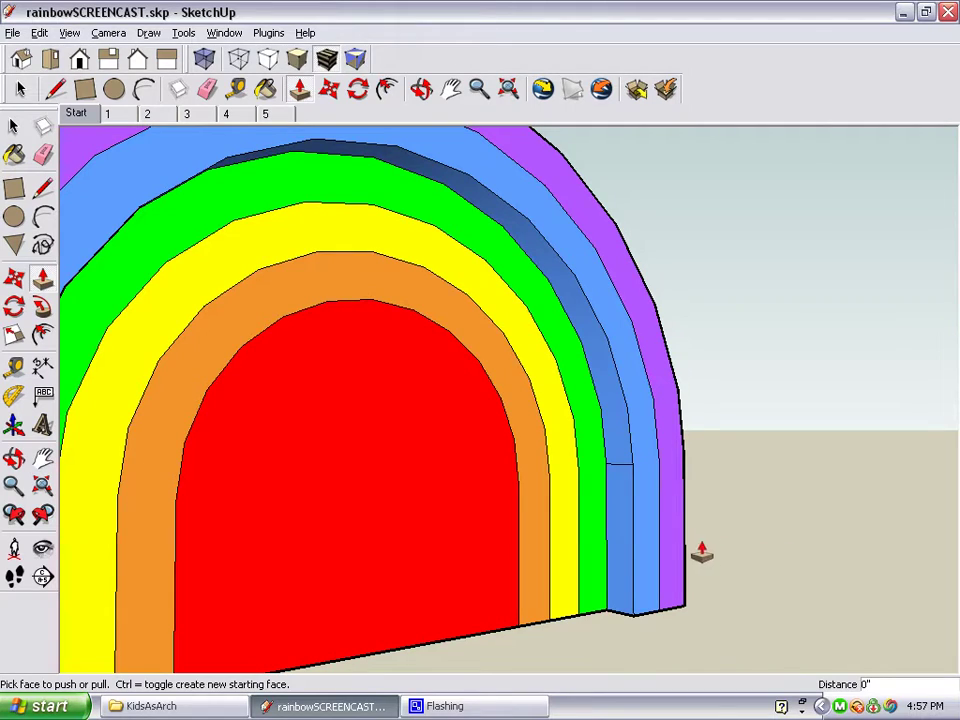
pyautogui.click(650, 525)
pyautogui.click(767, 553)
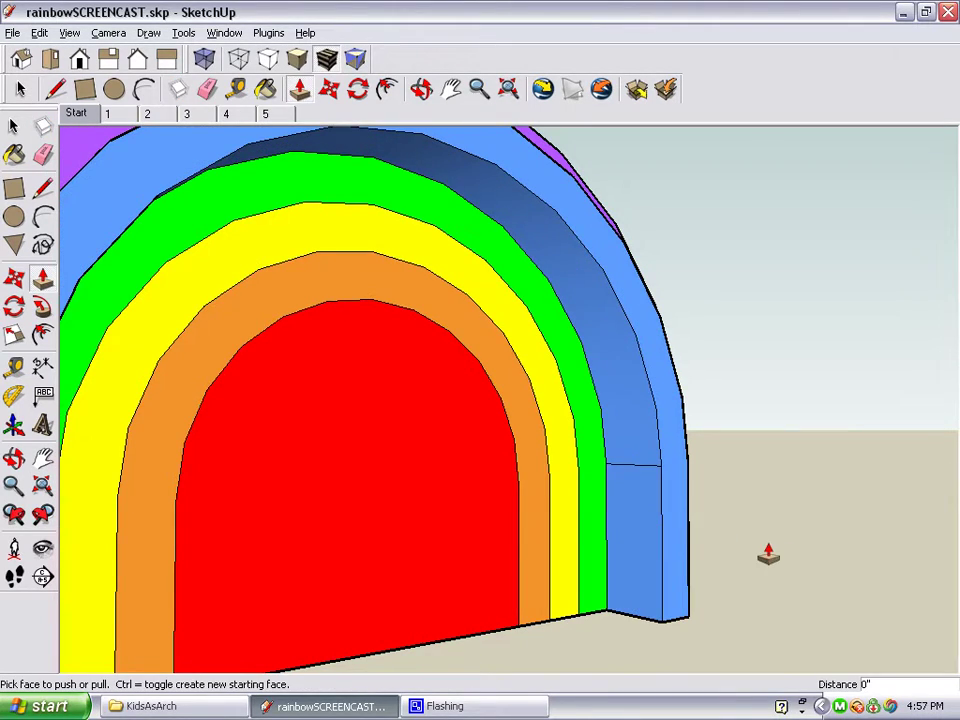
# - Extrude the green band forward by repeating the same Push/Pull depth until it stands one step in front of the blue band
pyautogui.scroll(-5, 709, 542)
pyautogui.scroll(2, 230, 598)
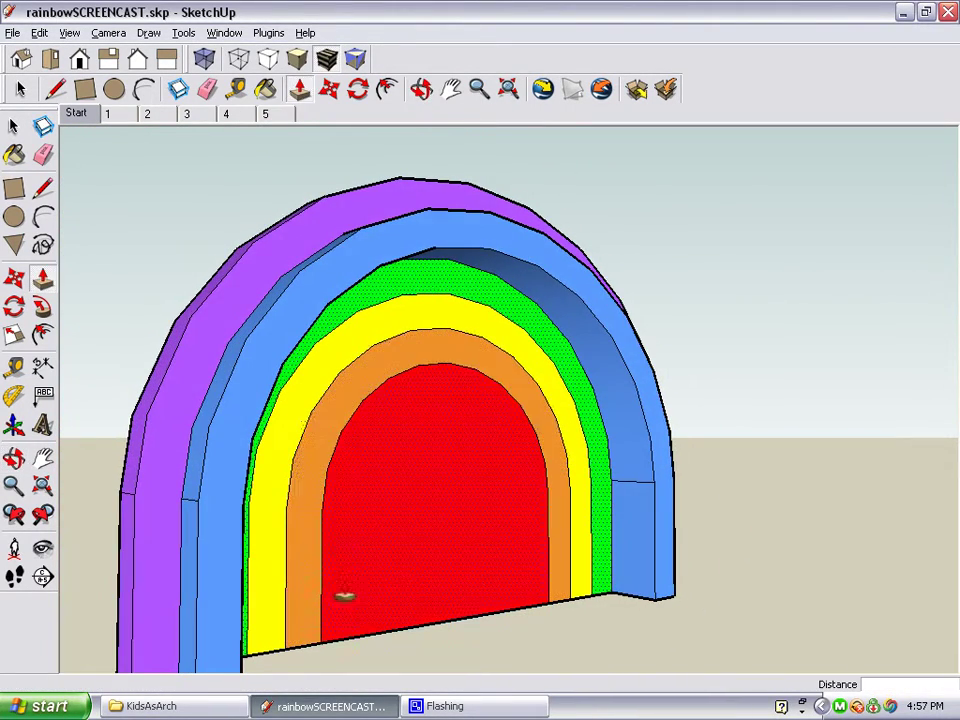
pyautogui.scroll(4, 606, 488)
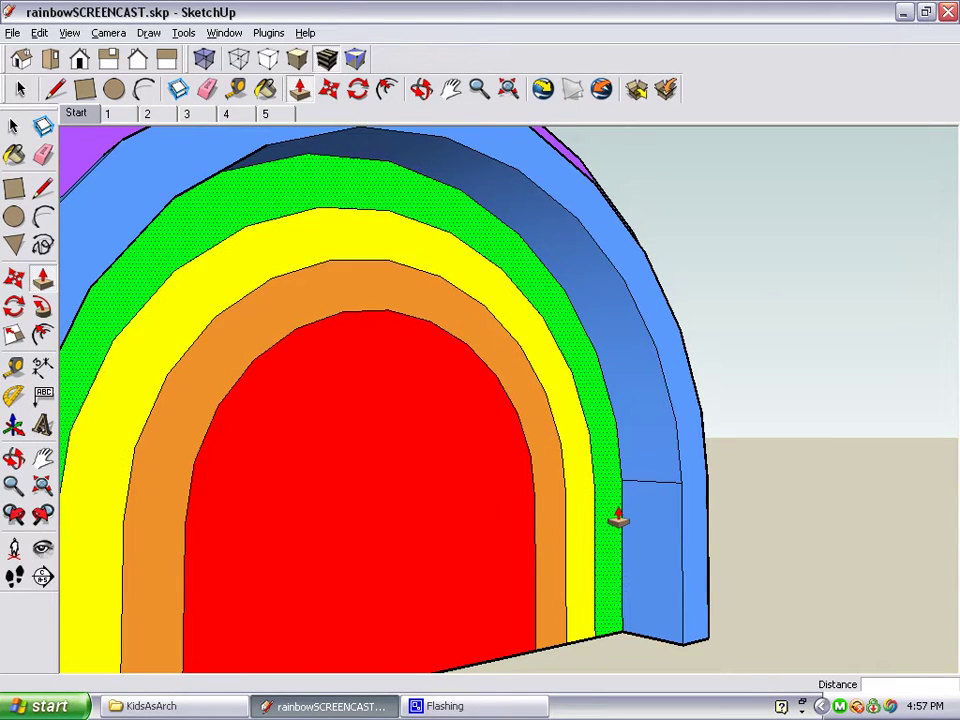
pyautogui.click(618, 517)
pyautogui.click(630, 523)
pyautogui.doubleClick(634, 521)
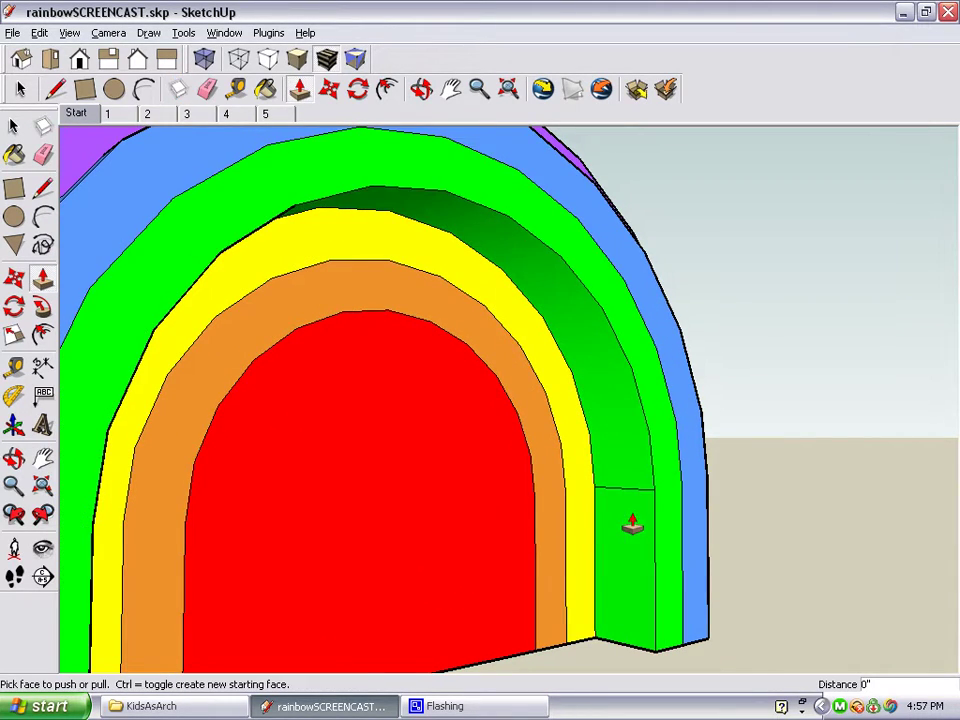
# - Extrude the yellow band forward by repeating the same depth until it stands one step in front of the green band
pyautogui.moveTo(664, 536); pyautogui.dragTo(570, 519, button='middle')
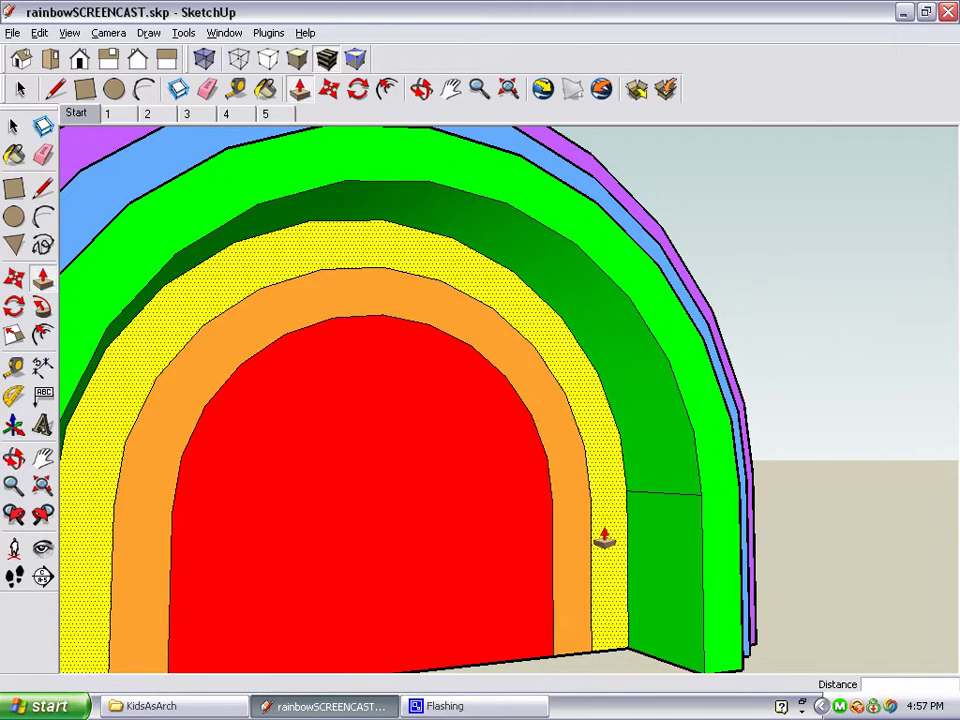
pyautogui.doubleClick(605, 538)
pyautogui.click(605, 538)
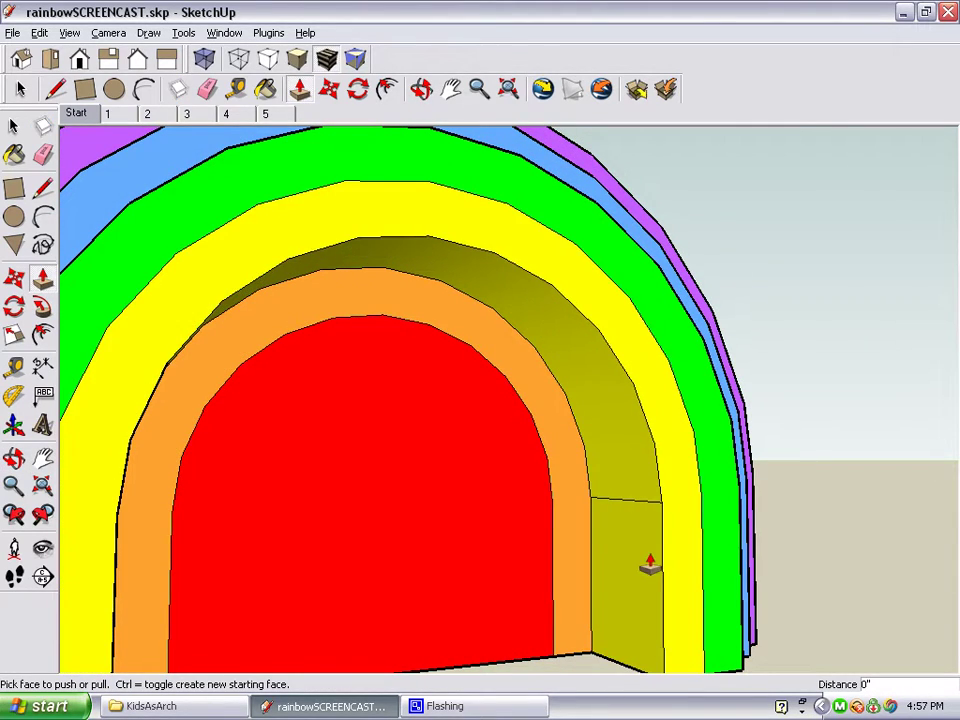
pyautogui.click(678, 578)
# - Extrude the orange band forward by repeating the same depth until it stands one step in front of the yellow band
pyautogui.scroll(-3, 678, 578)
pyautogui.click(592, 519)
pyautogui.click(579, 514)
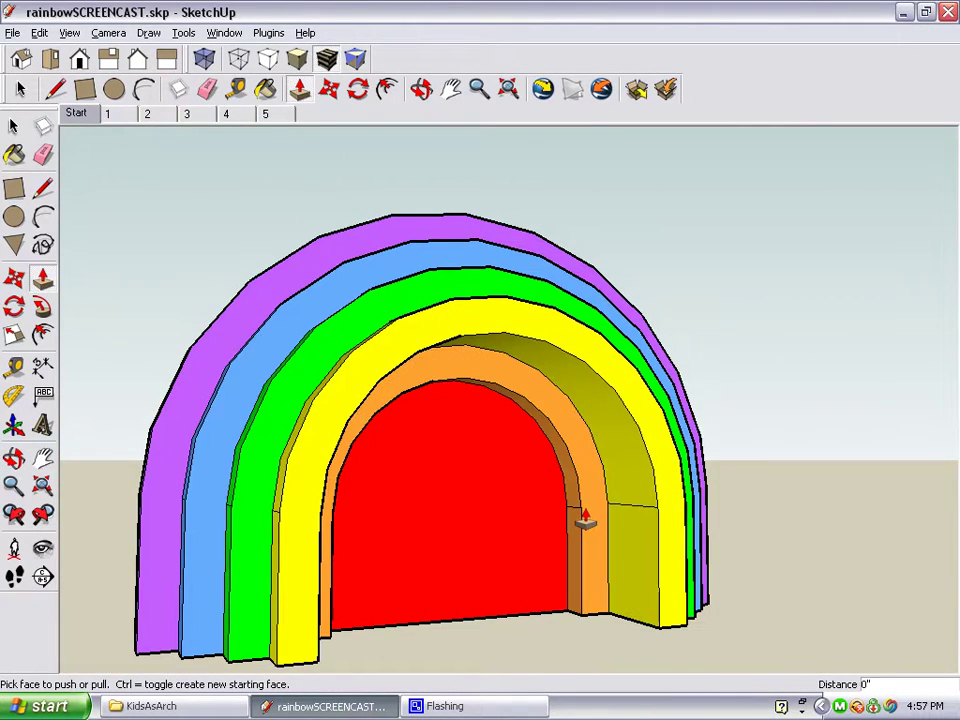
pyautogui.click(602, 538)
pyautogui.click(604, 553)
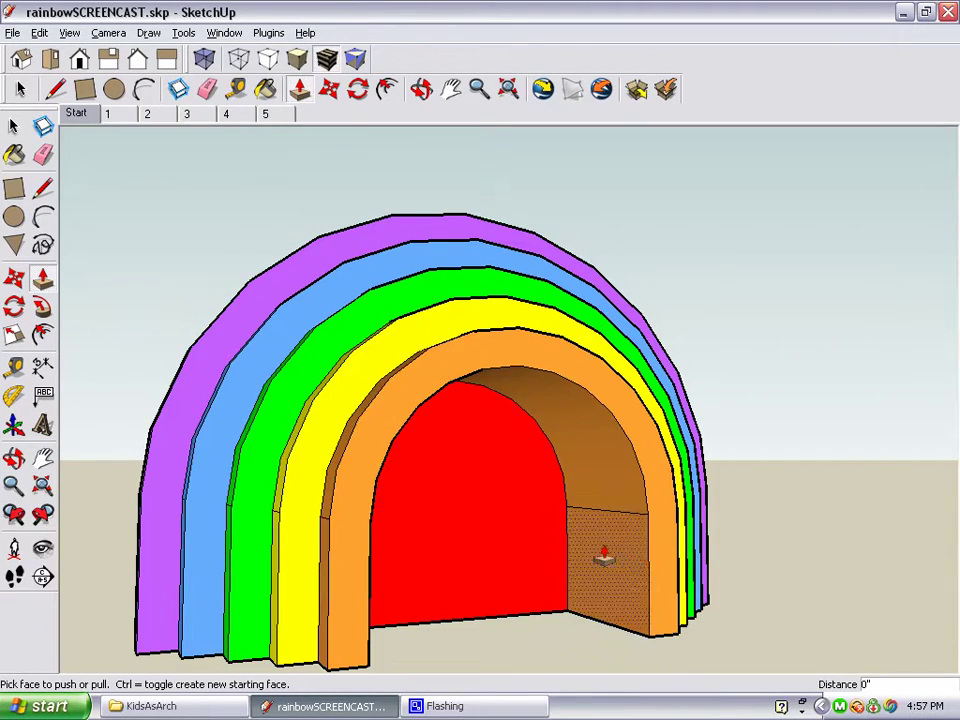
# - Extrude the red innermost face forward by the repeated depth until it stands one step in front of the orange band
pyautogui.click(459, 541)
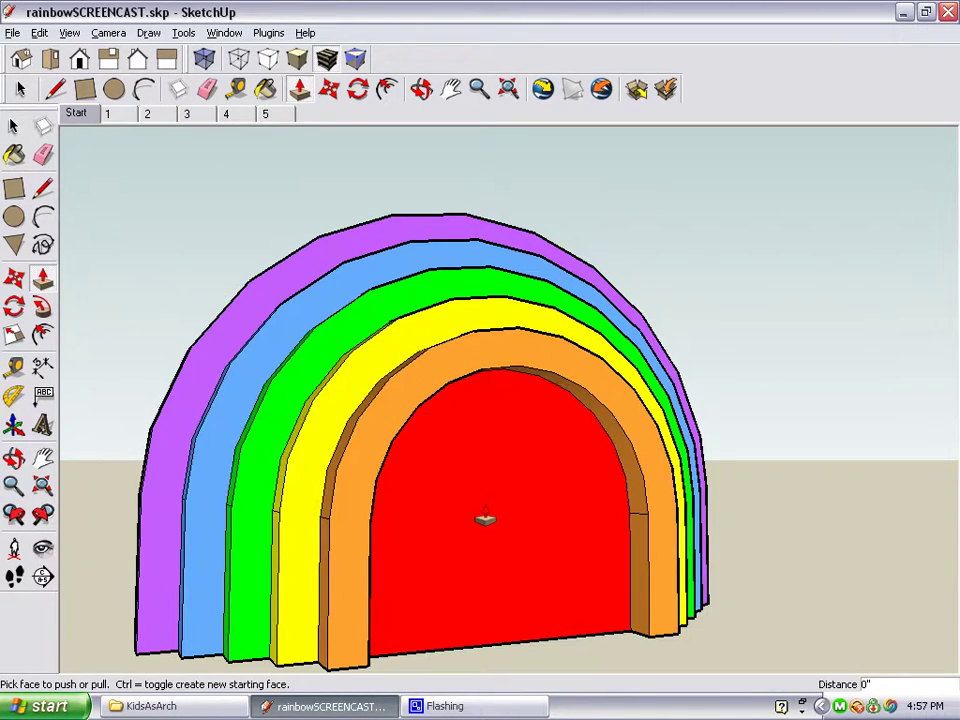
pyautogui.click(485, 518)
pyautogui.scroll(-2, 514, 388)
pyautogui.moveTo(514, 388)
pyautogui.mouseDown(button='middle')
pyautogui.moveTo(647, 459)
pyautogui.moveTo(750, 475)
pyautogui.moveTo(454, 461)
pyautogui.moveTo(555, 499)
pyautogui.moveTo(664, 469)
pyautogui.moveTo(620, 457)
pyautogui.moveTo(486, 458)
pyautogui.mouseUp(button='middle')
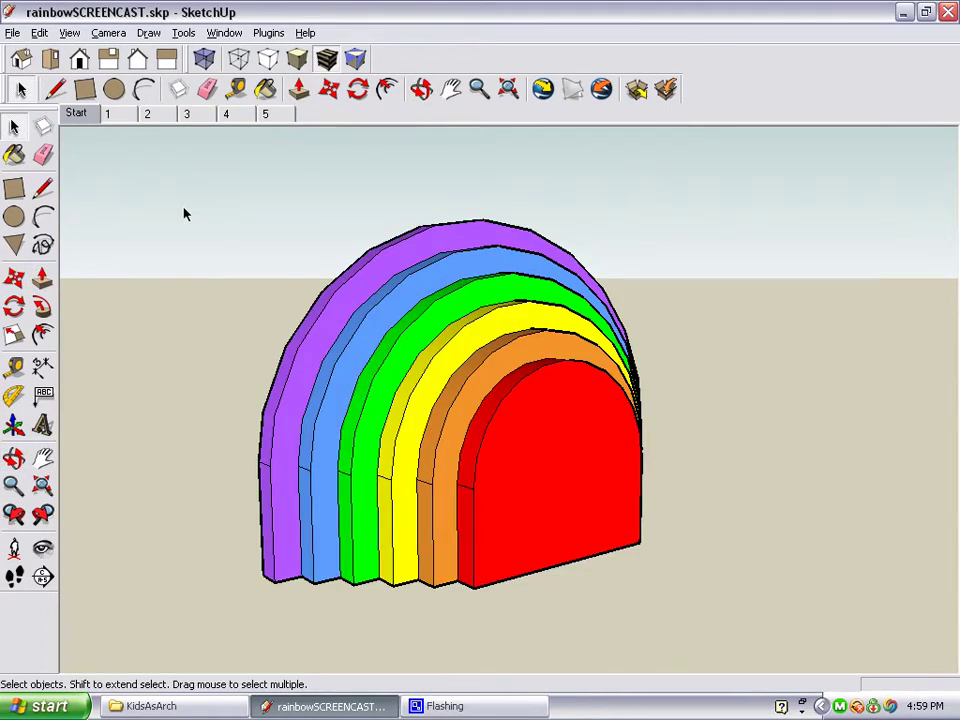
# - Delete the entire extruded rainbow and switch to scene 1
pyautogui.hotkey('ctrl', 'a')
pyautogui.press('Delete')
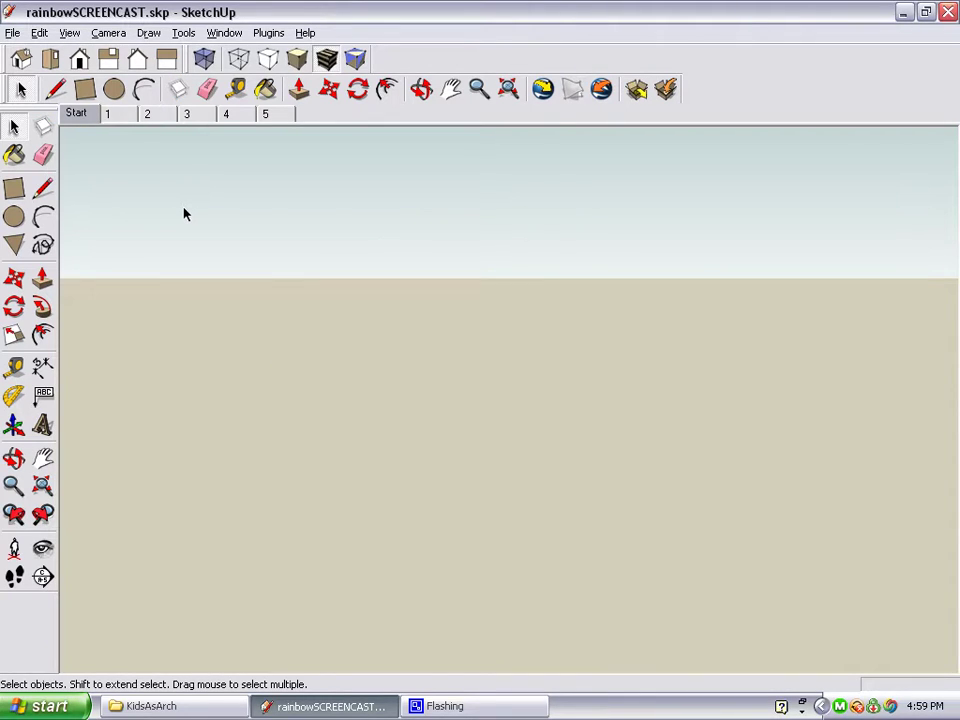
pyautogui.click(115, 114)
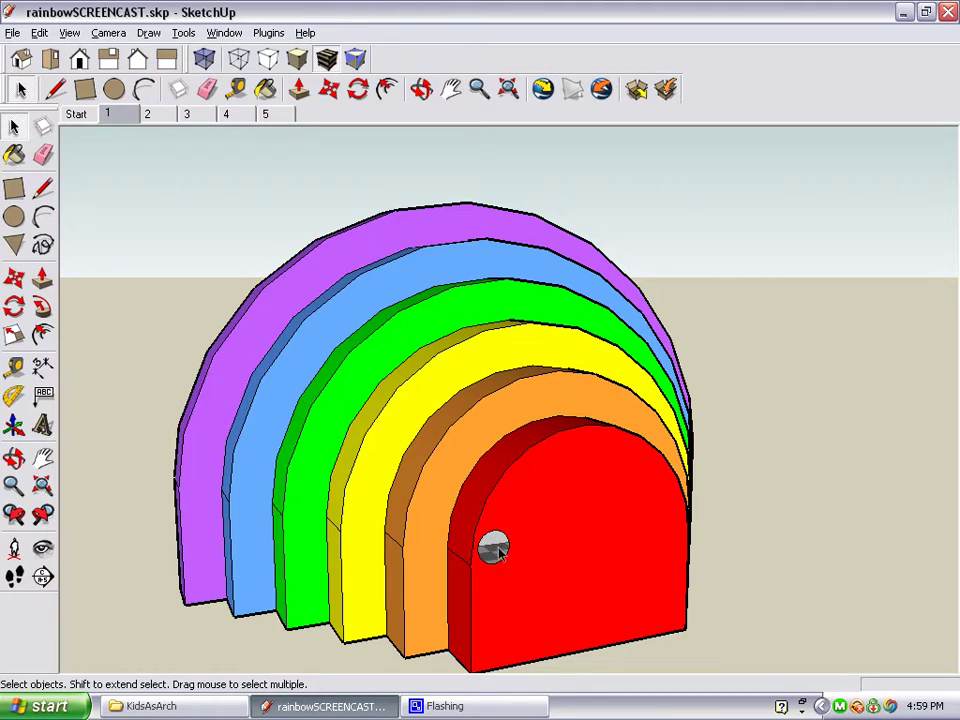
# - Go through scenes 2 to 5 to examine the round windows, the arched entrance and the openings in the rear wall
pyautogui.click(152, 115)
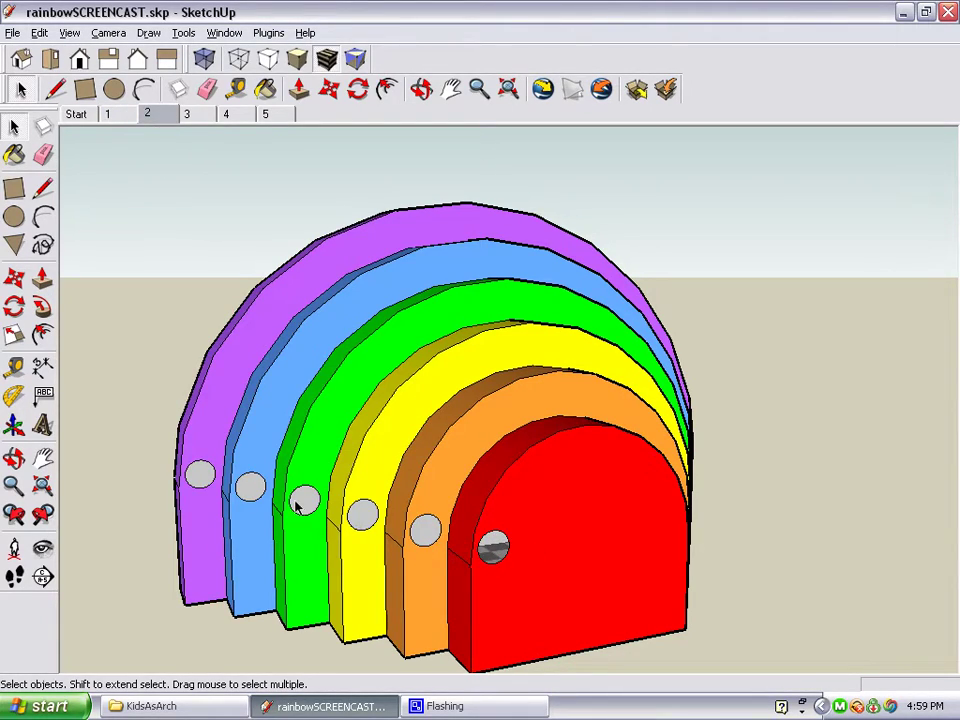
pyautogui.click(198, 114)
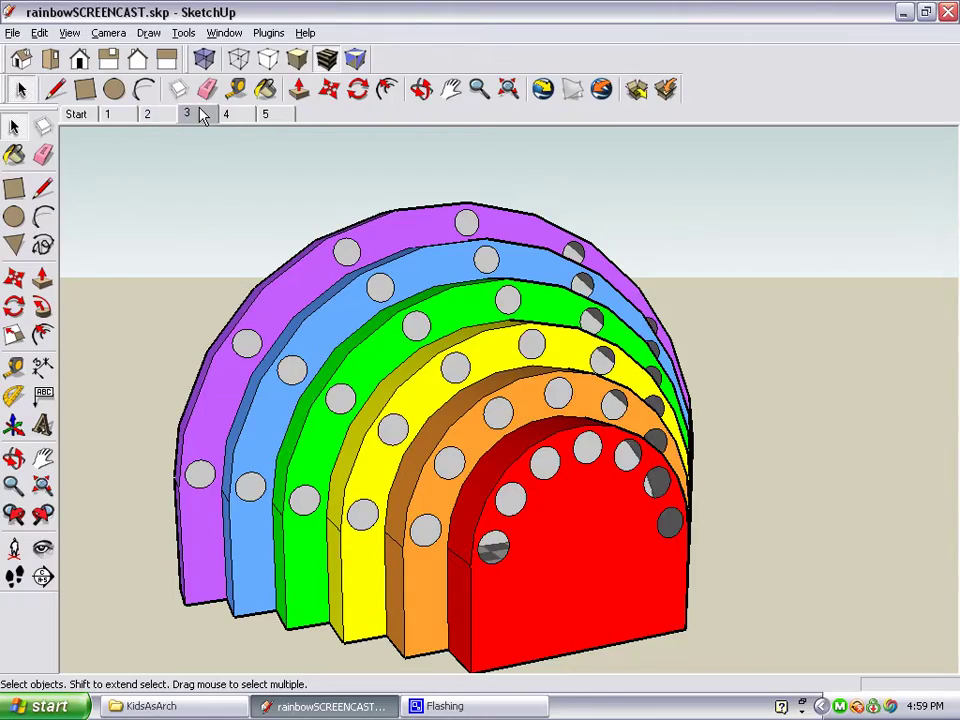
pyautogui.press('o')
pyautogui.moveTo(142, 158); pyautogui.dragTo(150, 133)
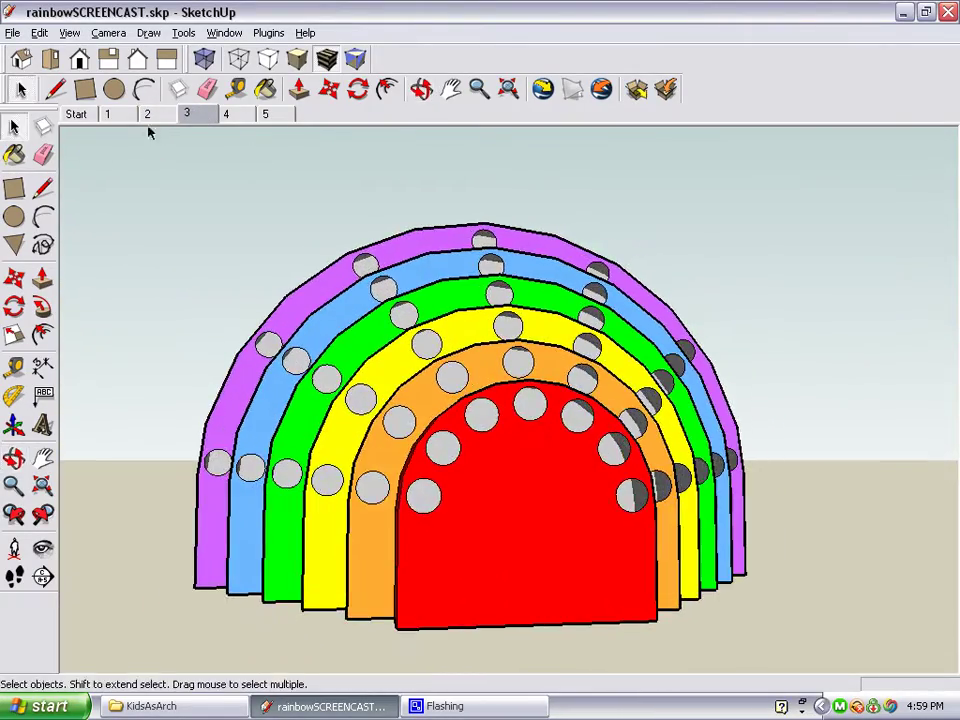
pyautogui.click(226, 113)
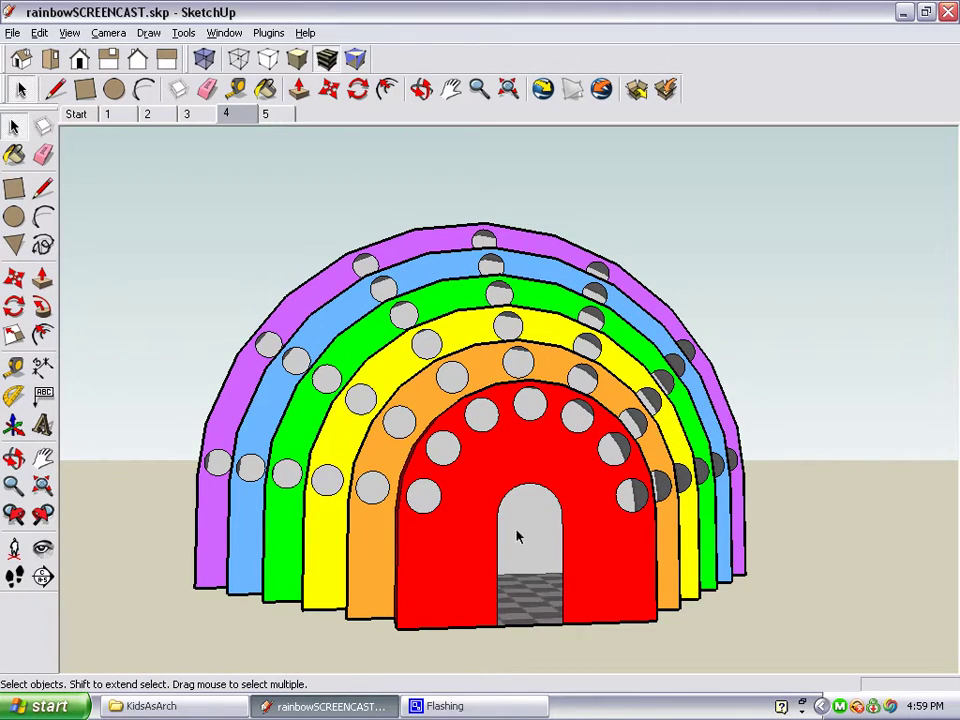
pyautogui.click(268, 116)
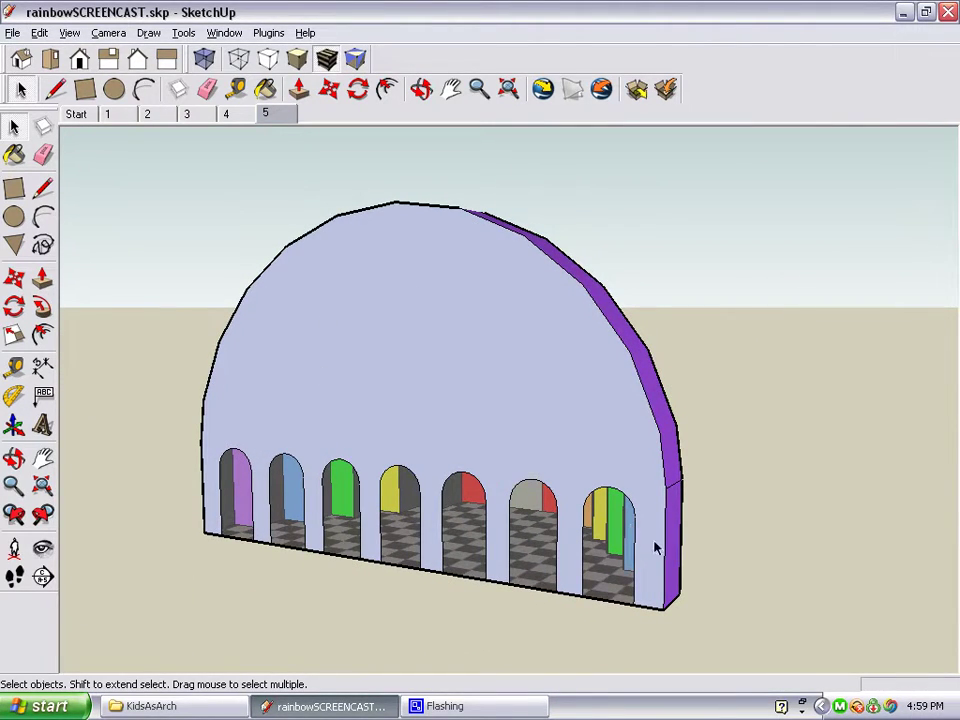
# - Open the building group for editing and hide its flat rear wall face to expose the interior
pyautogui.click(459, 332)
pyautogui.doubleClick(459, 332)
pyautogui.rightClick(459, 332)
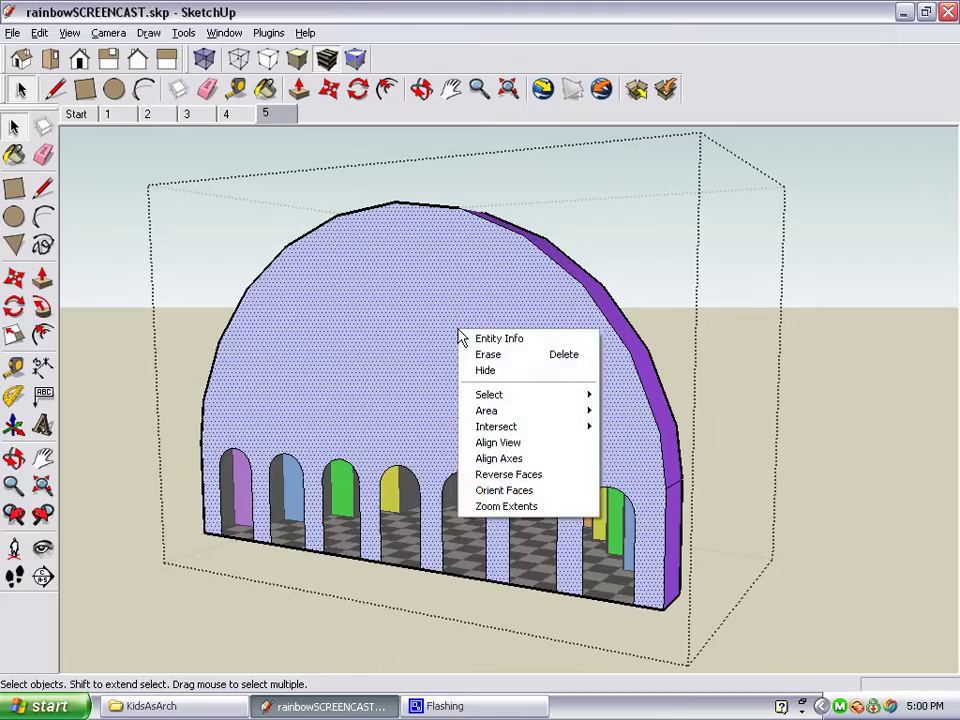
pyautogui.click(480, 371)
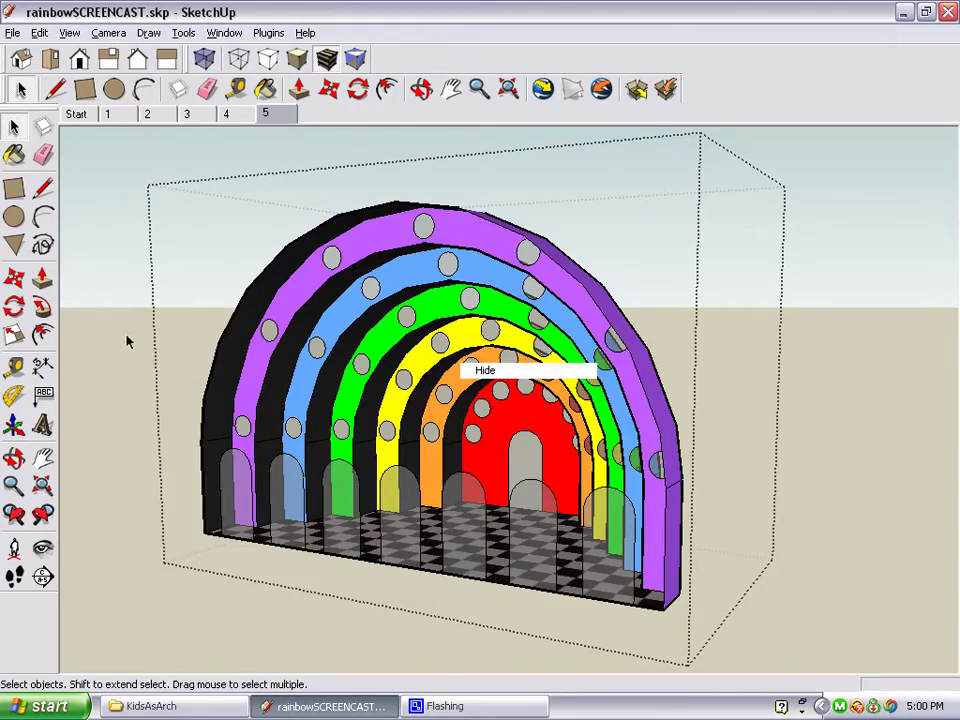
pyautogui.moveTo(127, 342); pyautogui.dragTo(133, 440, button='middle')
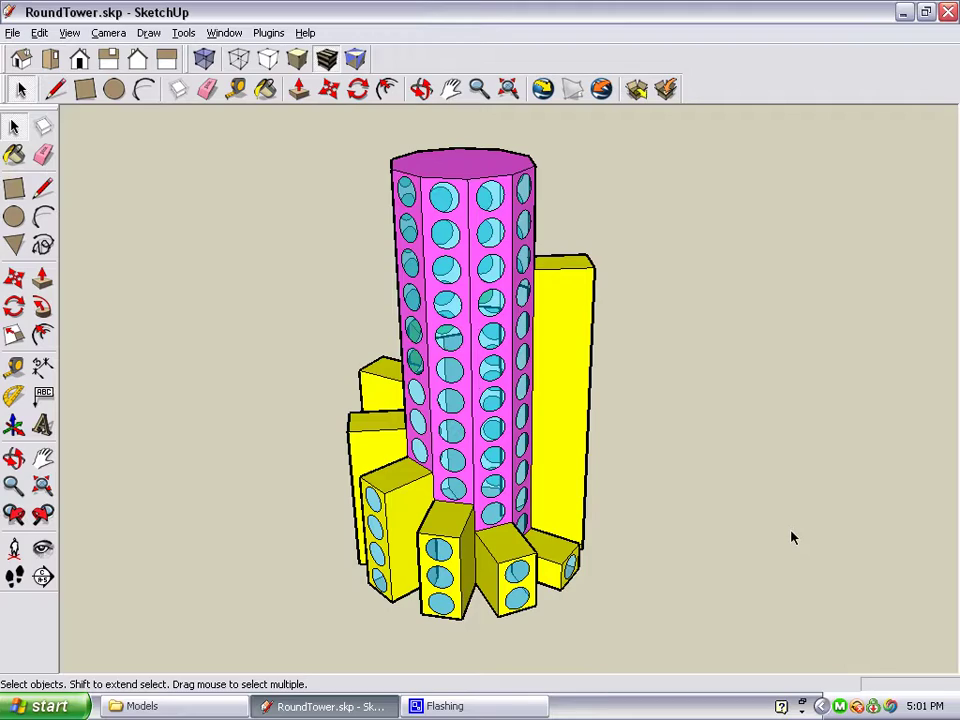
# - Examine the RoundTower model from several sides, including the yellow blocks around the pink tower
pyautogui.moveTo(354, 221); pyautogui.dragTo(240, 175, button='middle')
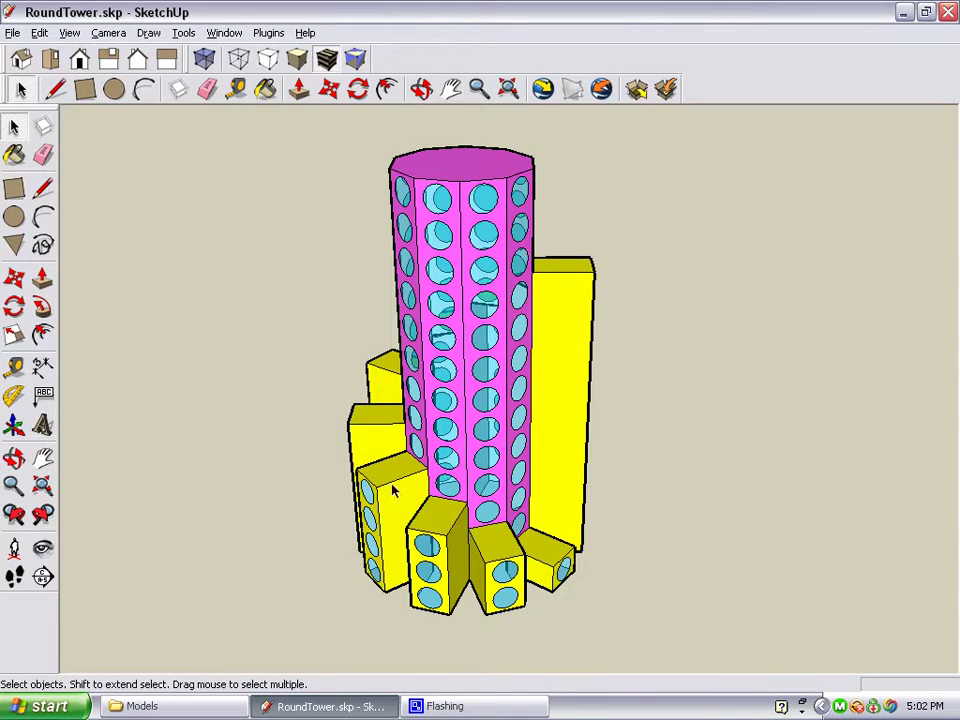
pyautogui.moveTo(715, 420); pyautogui.dragTo(178, 448, button='middle')
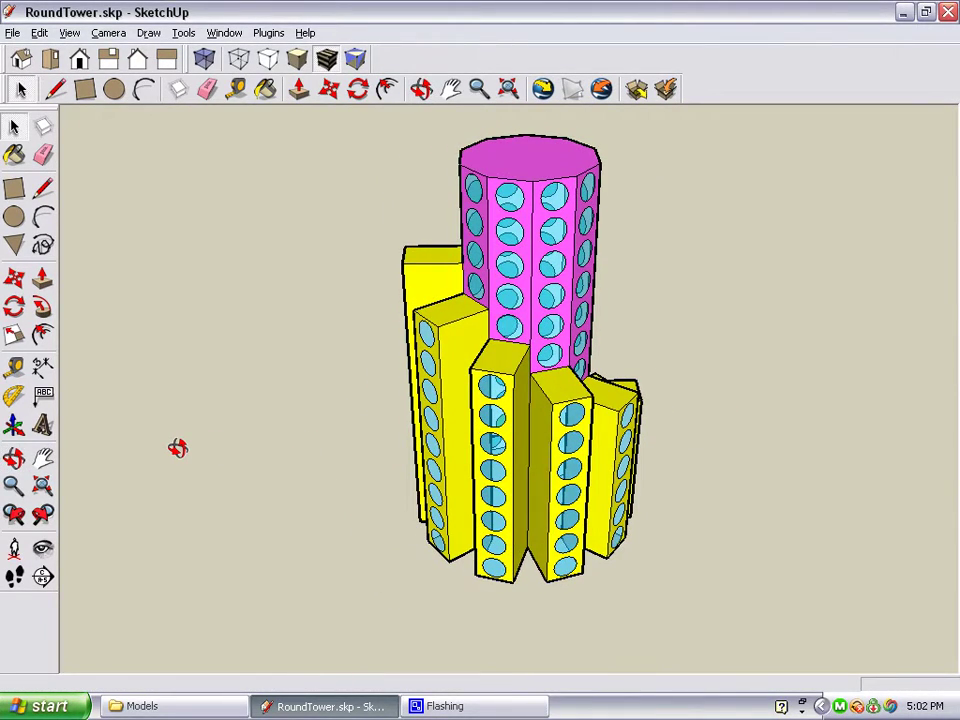